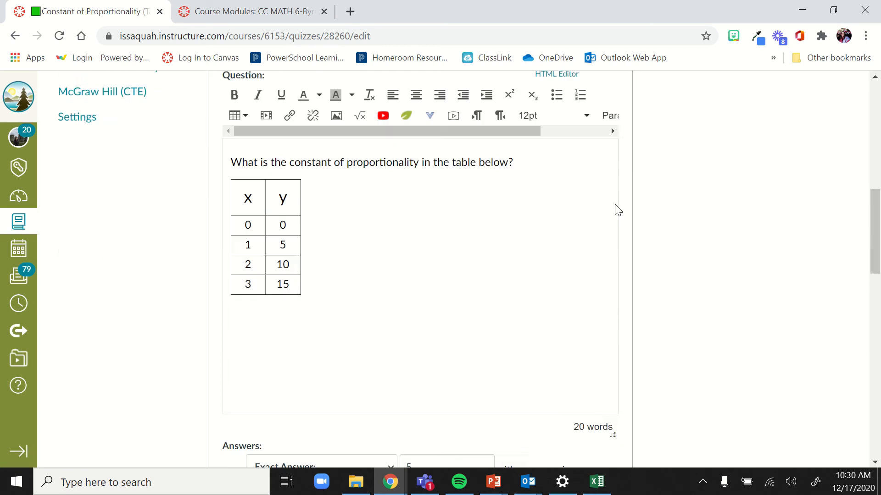
Review the first table question's wording, its exact answer and its error margin
{"action": "scroll", "coordinate": [610, 197], "scroll_direction": "up", "scroll_amount": 2}
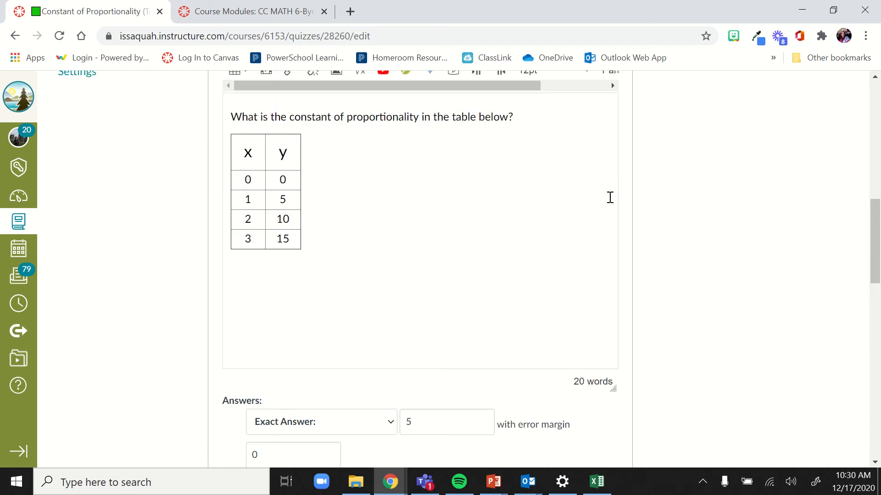
{"action": "scroll", "coordinate": [610, 197], "scroll_direction": "up", "scroll_amount": 2}
{"action": "scroll", "coordinate": [493, 197], "scroll_direction": "down", "scroll_amount": 3}
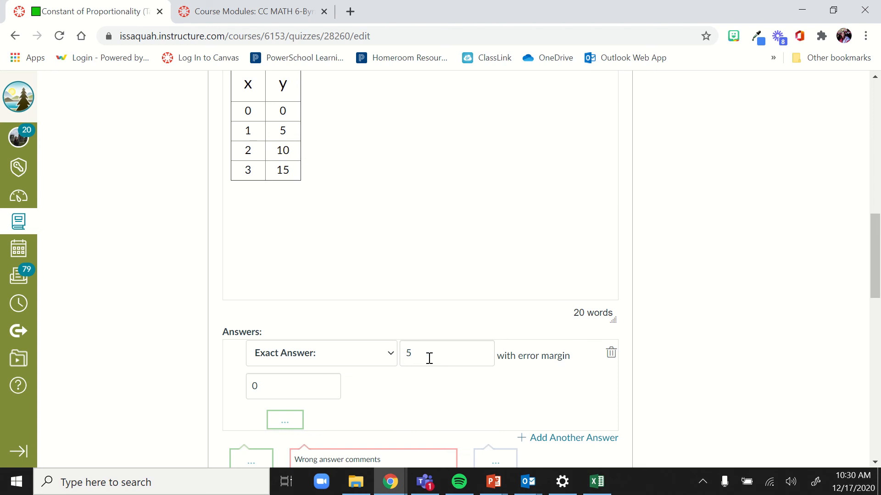
{"action": "scroll", "coordinate": [430, 356], "scroll_direction": "up", "scroll_amount": 2}
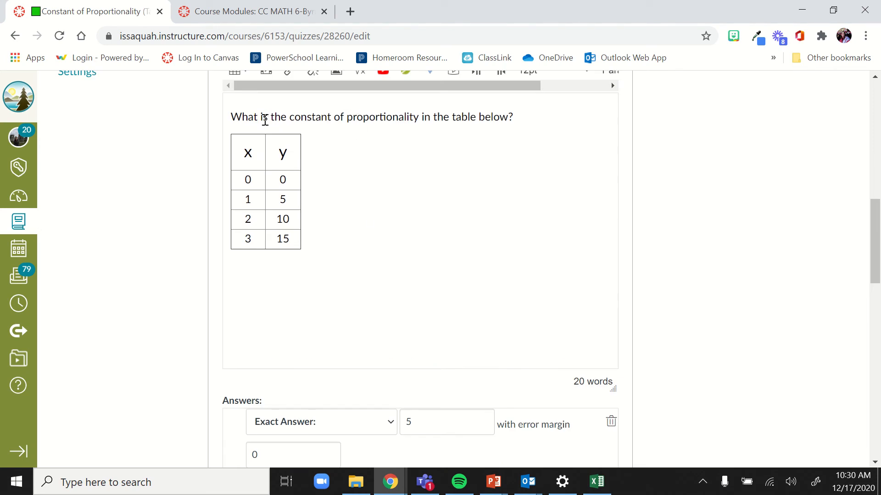
{"action": "left_click_drag", "start_coordinate": [268, 119], "coordinate": [433, 116]}
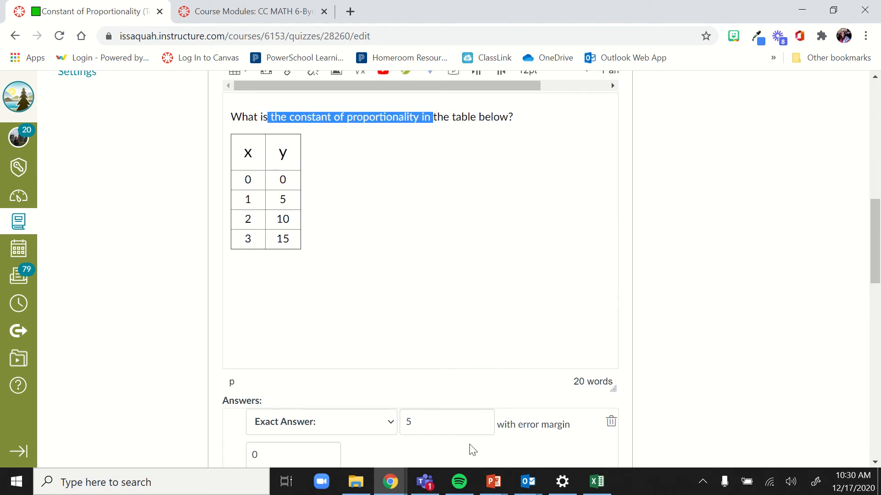
{"action": "scroll", "coordinate": [470, 448], "scroll_direction": "down", "scroll_amount": 2}
{"action": "left_click", "coordinate": [404, 353]}
{"action": "double_click", "coordinate": [405, 353]}
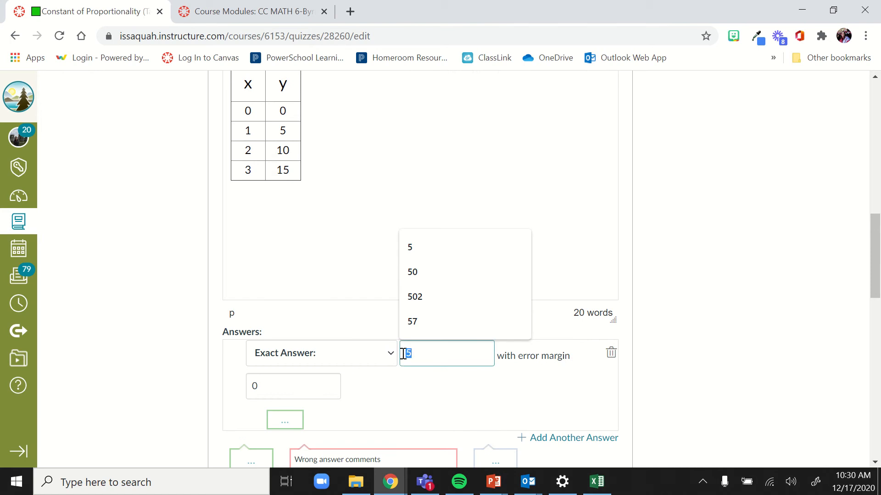
{"action": "double_click", "coordinate": [271, 386]}
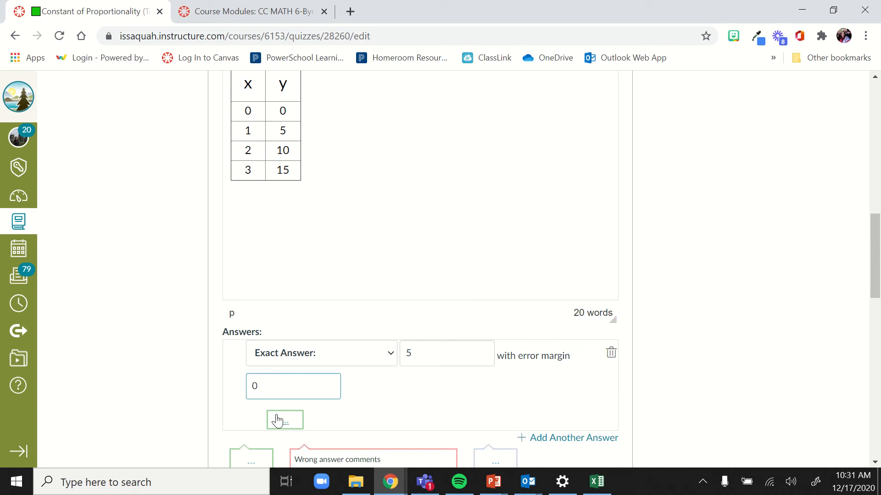
{"action": "key", "text": "BackSpace"}
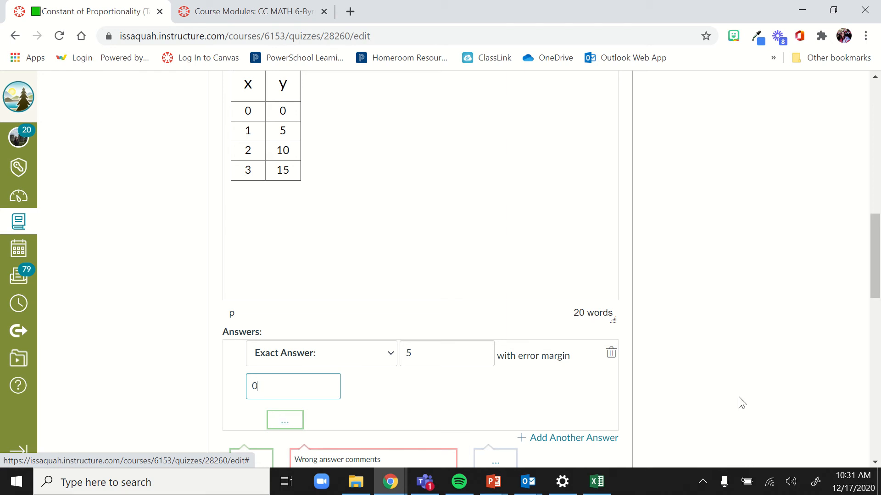
{"action": "left_click", "coordinate": [697, 388]}
{"action": "scroll", "coordinate": [642, 376], "scroll_direction": "down", "scroll_amount": 1}
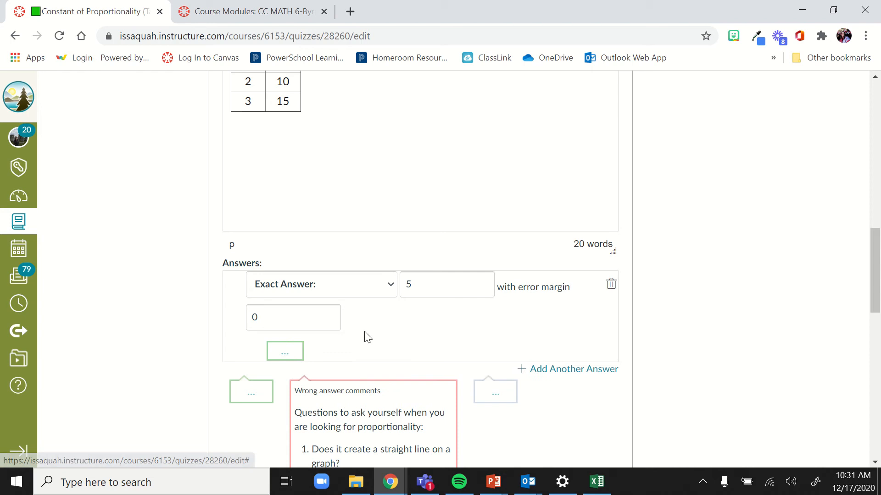
{"action": "double_click", "coordinate": [400, 283]}
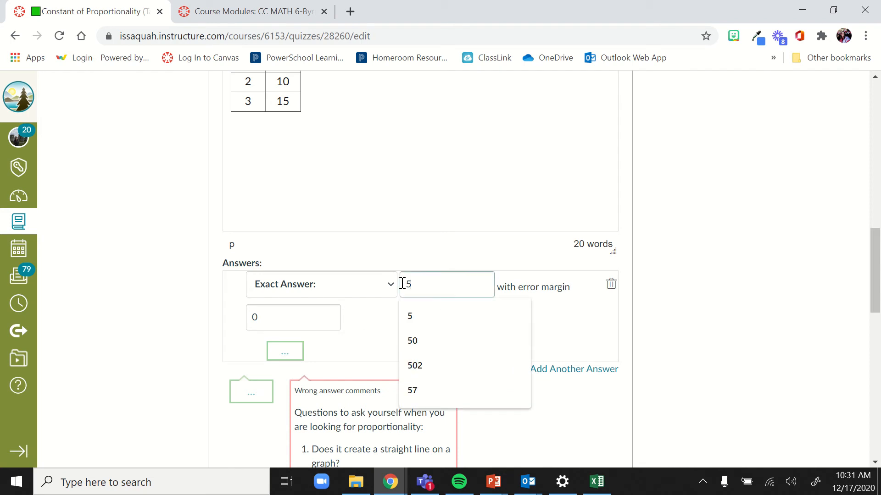
Add the comment "Exactly! Great work!" to the question's exact answer 5
{"action": "left_click", "coordinate": [288, 359]}
{"action": "scroll", "coordinate": [323, 394], "scroll_direction": "down", "scroll_amount": 2}
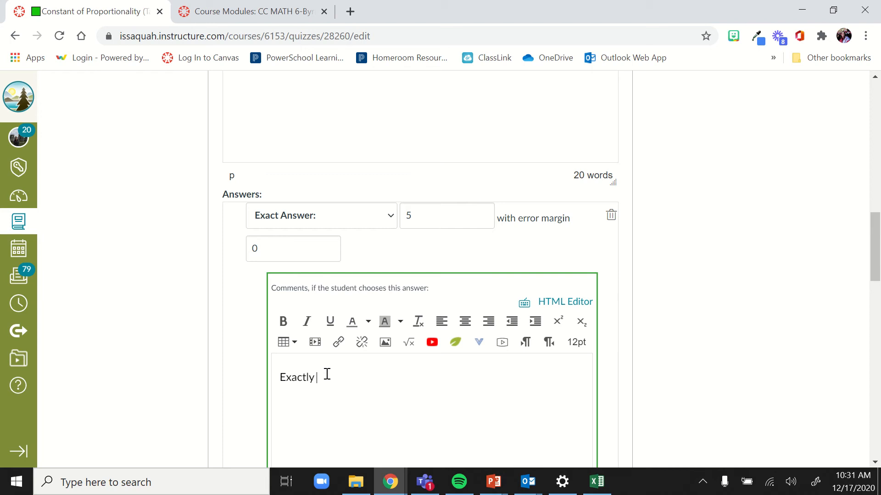
{"action": "type", "text": "Exactly! Great work!"}
{"action": "scroll", "coordinate": [678, 379], "scroll_direction": "down", "scroll_amount": 5}
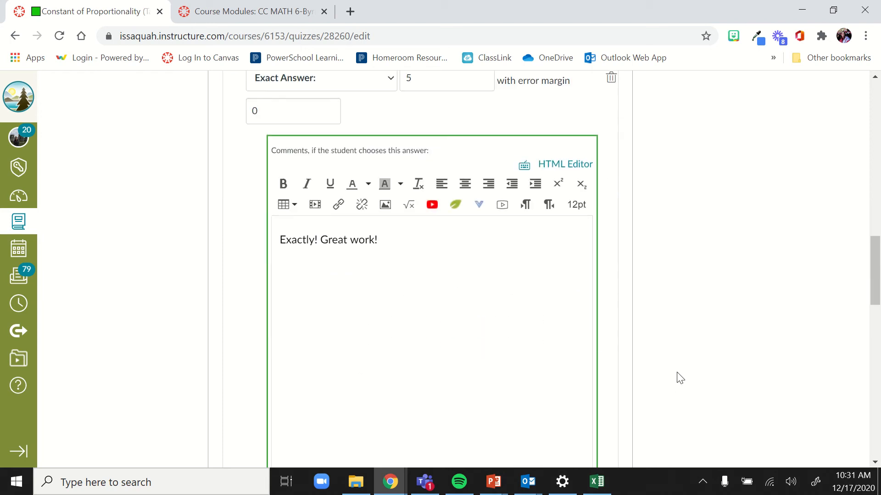
{"action": "scroll", "coordinate": [687, 382], "scroll_direction": "down", "scroll_amount": 2}
{"action": "left_click", "coordinate": [570, 391]}
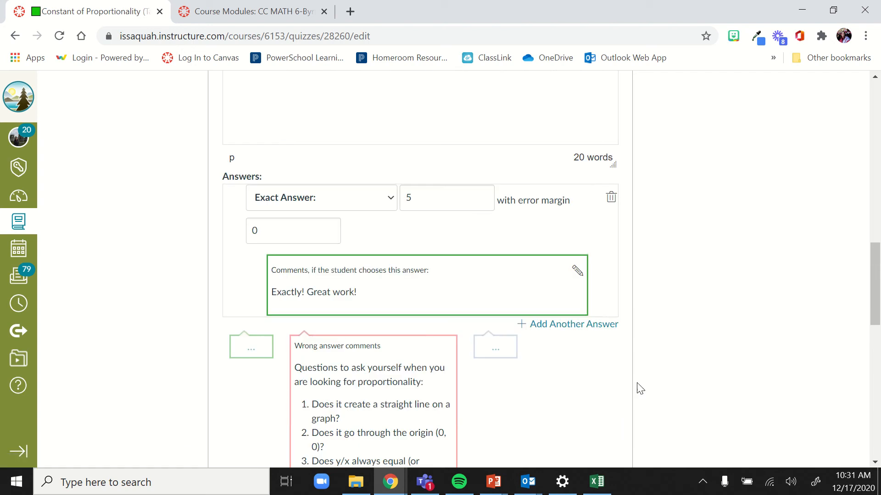
Review the general wrong-answer comments below the question's answer
{"action": "scroll", "coordinate": [649, 390], "scroll_direction": "down", "scroll_amount": 2}
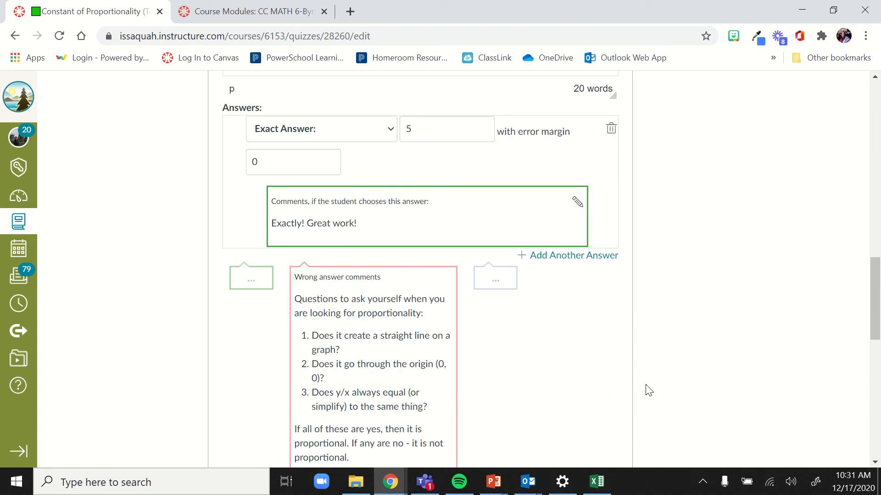
{"action": "scroll", "coordinate": [379, 202], "scroll_direction": "down", "scroll_amount": 2}
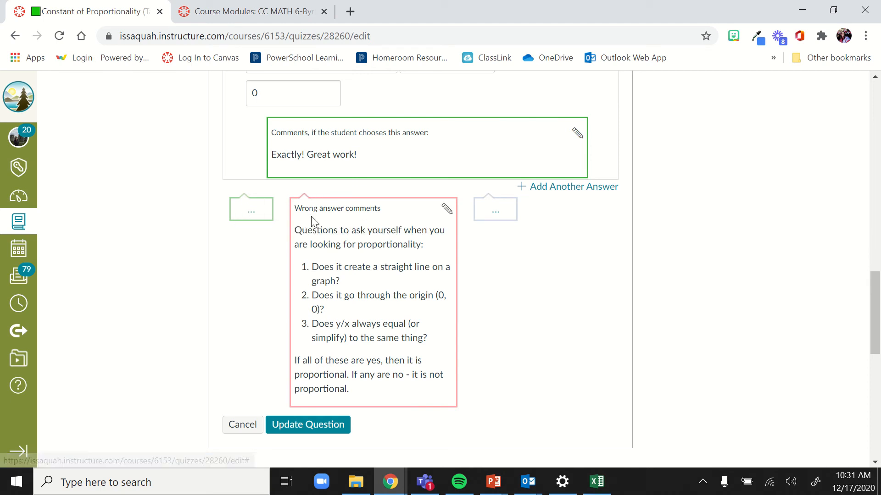
{"action": "left_click_drag", "start_coordinate": [314, 209], "coordinate": [447, 206]}
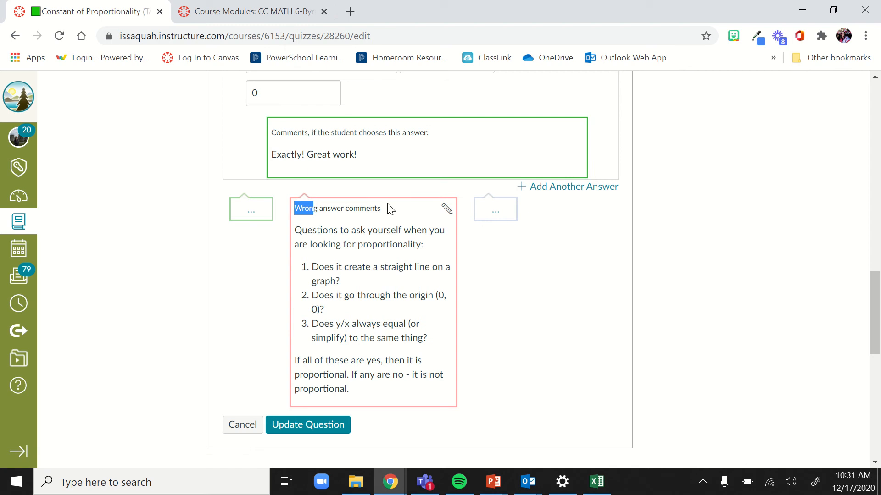
{"action": "left_click", "coordinate": [390, 209]}
{"action": "left_click_drag", "start_coordinate": [359, 395], "coordinate": [285, 226]}
{"action": "left_click", "coordinate": [537, 333]}
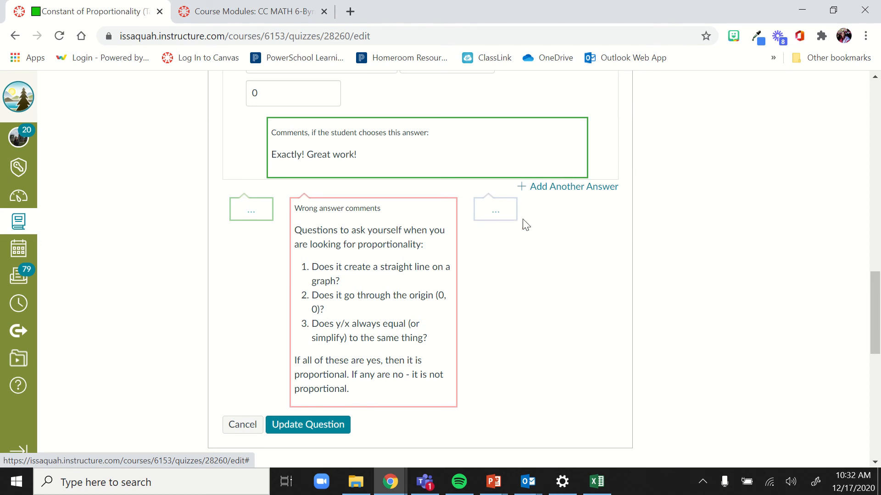
Open the question with the x-values 2, 4, 6, 8 for editing and review its correct and possible answers
{"action": "scroll", "coordinate": [523, 224], "scroll_direction": "down", "scroll_amount": 9}
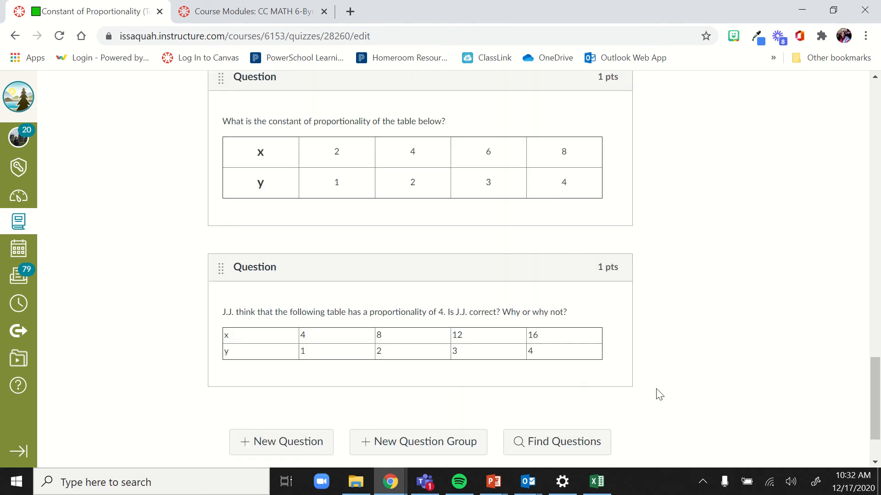
{"action": "scroll", "coordinate": [656, 393], "scroll_direction": "up", "scroll_amount": 1}
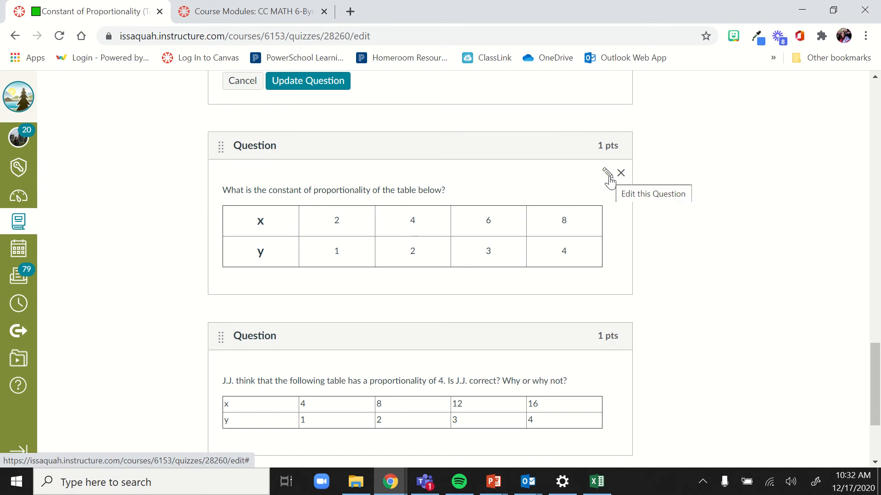
{"action": "left_click", "coordinate": [608, 174]}
{"action": "scroll", "coordinate": [619, 188], "scroll_direction": "down", "scroll_amount": 2}
{"action": "scroll", "coordinate": [628, 192], "scroll_direction": "down", "scroll_amount": 5}
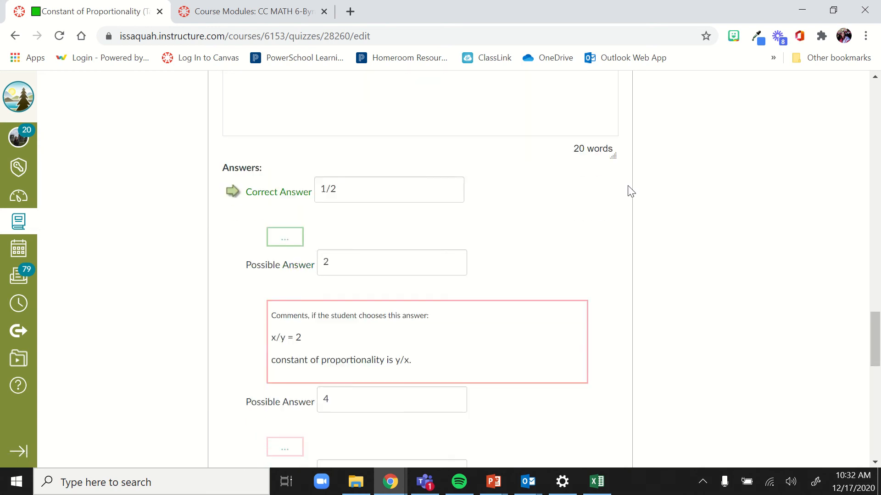
{"action": "scroll", "coordinate": [458, 175], "scroll_direction": "down", "scroll_amount": 1}
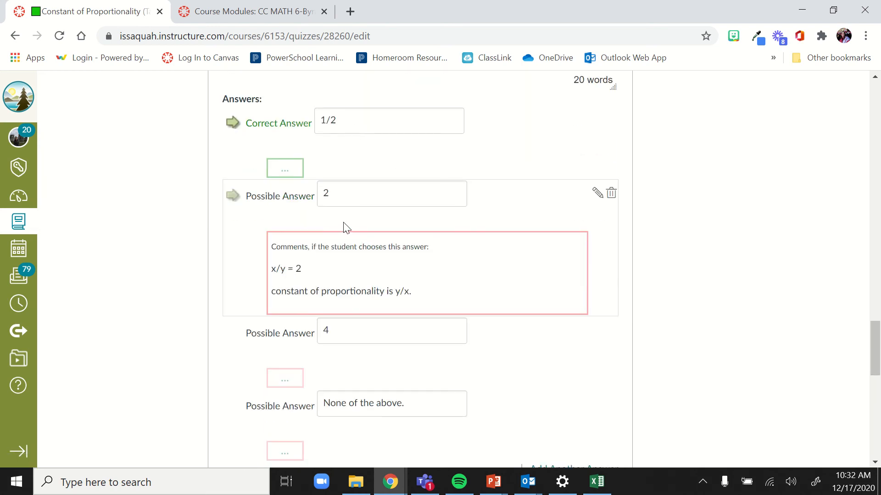
{"action": "scroll", "coordinate": [508, 447], "scroll_direction": "down", "scroll_amount": 1}
{"action": "scroll", "coordinate": [507, 447], "scroll_direction": "up", "scroll_amount": 2}
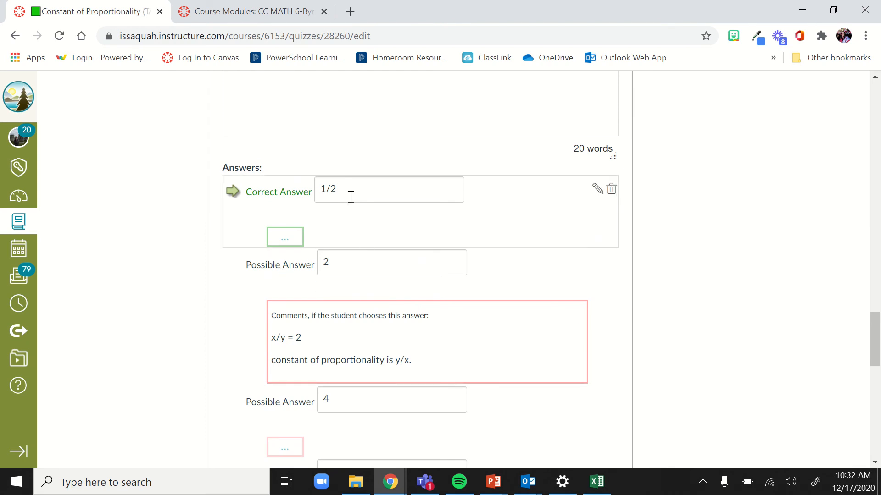
{"action": "left_click_drag", "start_coordinate": [350, 196], "coordinate": [302, 197]}
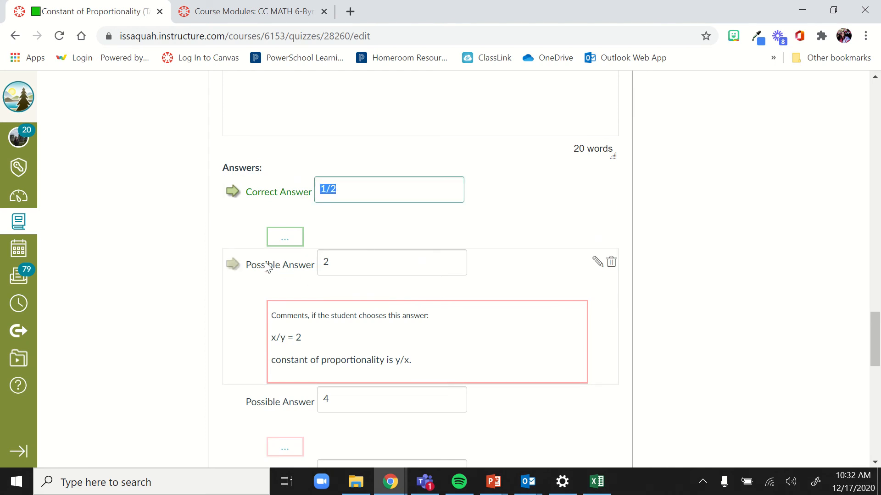
{"action": "left_click", "coordinate": [298, 252]}
{"action": "left_click", "coordinate": [670, 289]}
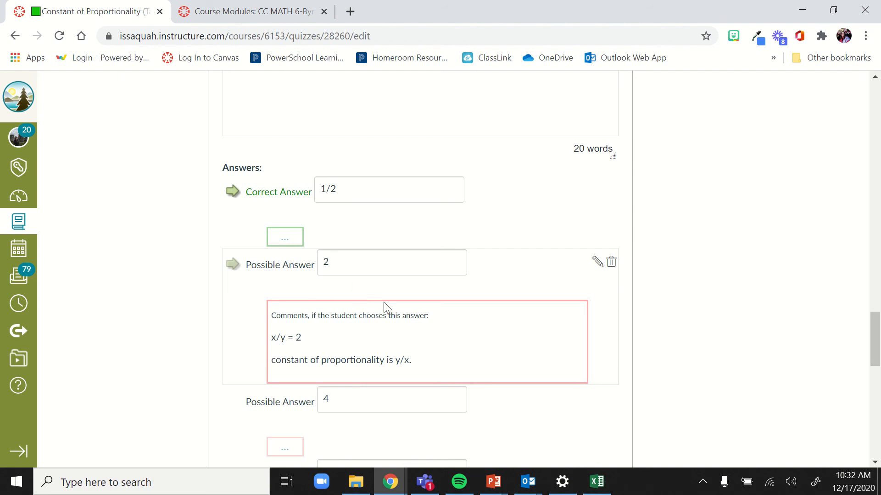
Examine the feedback comment on the possible answer 2, the remaining answer choices and the general wrong-answer comments
{"action": "left_click_drag", "start_coordinate": [433, 367], "coordinate": [268, 325]}
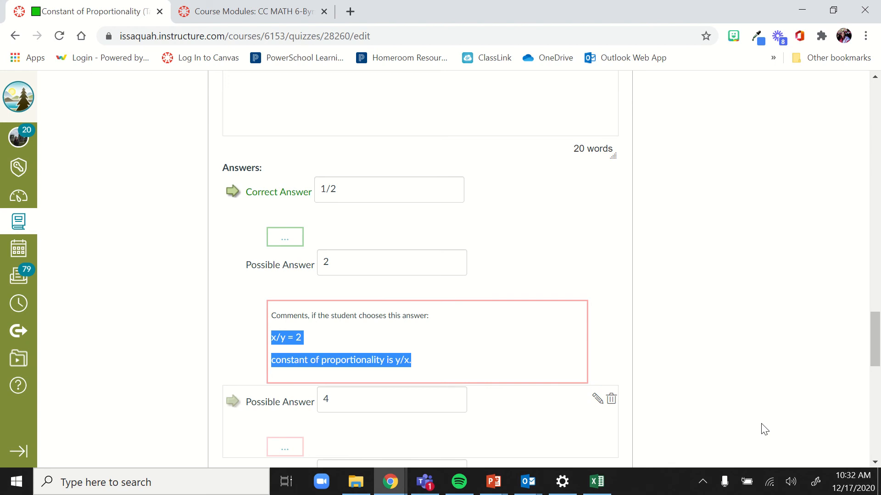
{"action": "mouse_move", "coordinate": [527, 6]}
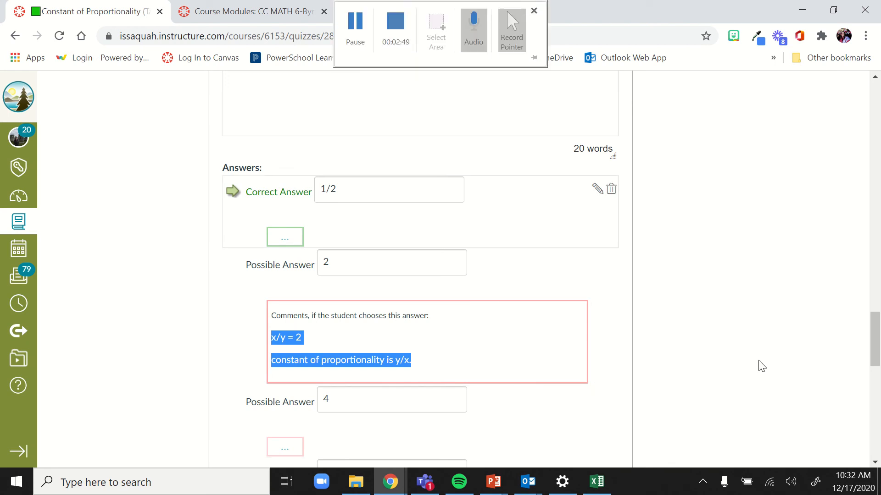
{"action": "left_click", "coordinate": [759, 347]}
{"action": "scroll", "coordinate": [764, 329], "scroll_direction": "down", "scroll_amount": 2}
{"action": "scroll", "coordinate": [843, 335], "scroll_direction": "down", "scroll_amount": 3}
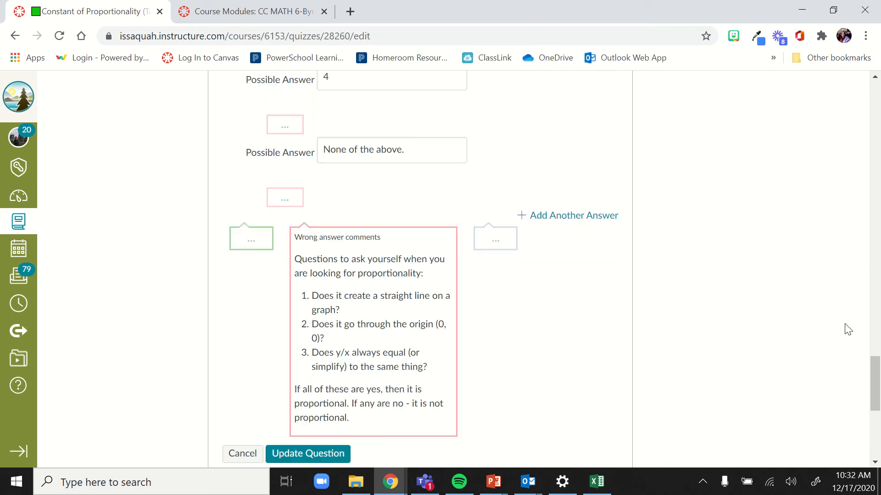
{"action": "scroll", "coordinate": [378, 295], "scroll_direction": "up", "scroll_amount": 3}
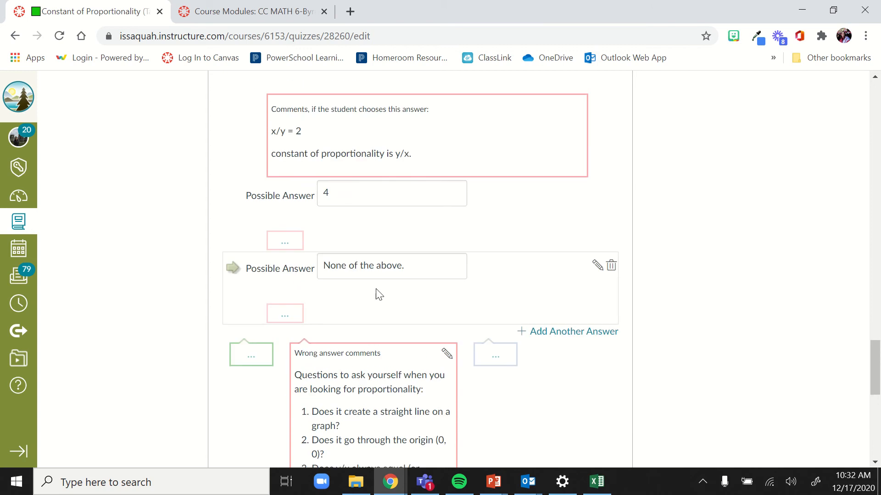
{"action": "scroll", "coordinate": [380, 269], "scroll_direction": "down", "scroll_amount": 2}
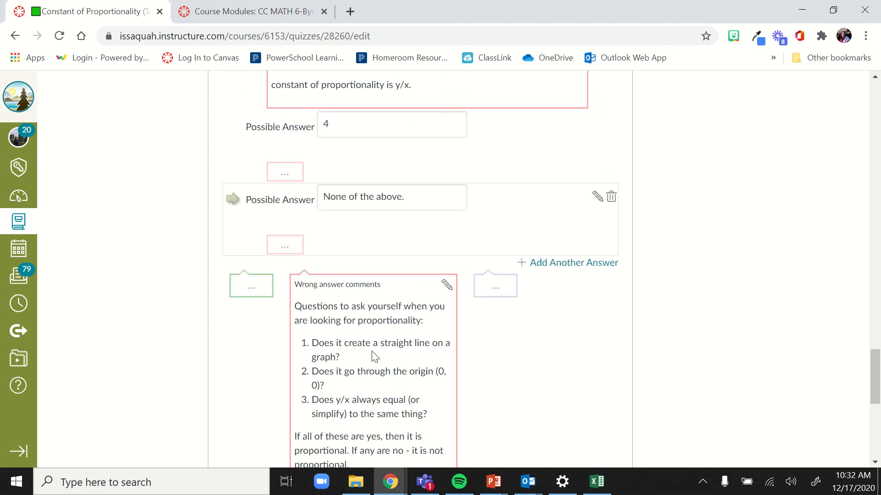
{"action": "scroll", "coordinate": [376, 356], "scroll_direction": "up", "scroll_amount": 5}
{"action": "scroll", "coordinate": [406, 209], "scroll_direction": "down", "scroll_amount": 2}
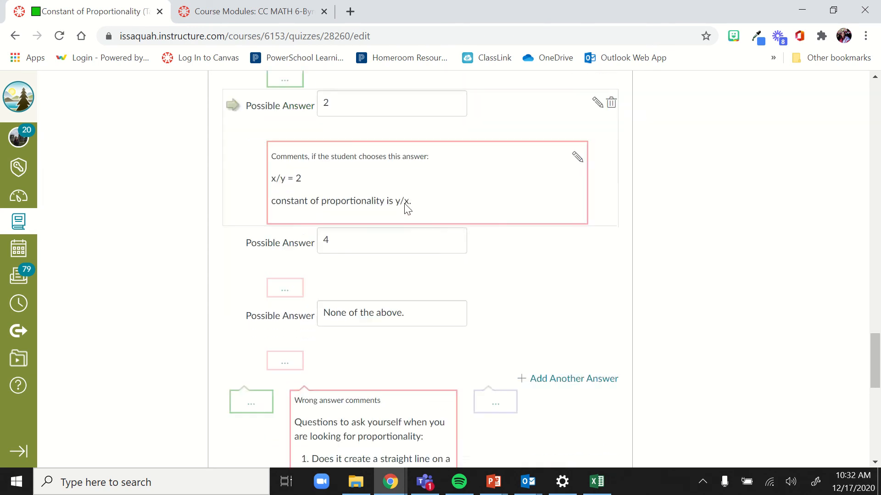
Update the question with the x-values 2, 4, 6, 8 and save the quiz
{"action": "scroll", "coordinate": [407, 209], "scroll_direction": "down", "scroll_amount": 4}
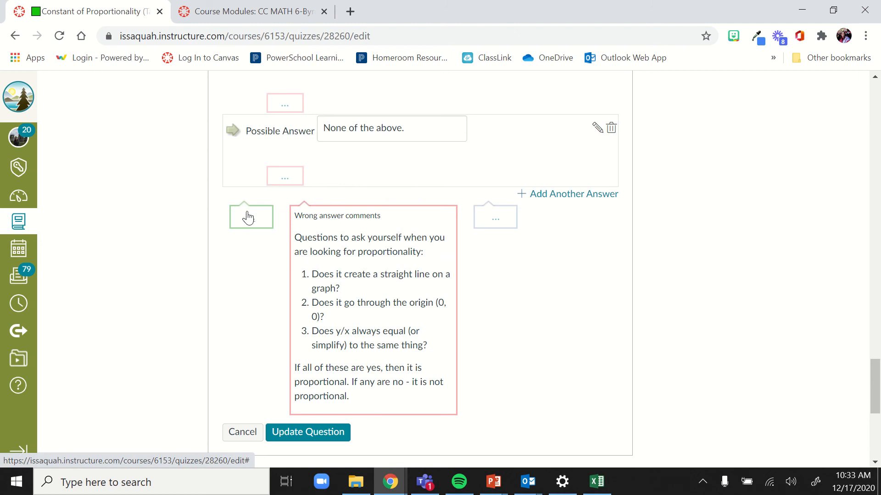
{"action": "scroll", "coordinate": [504, 226], "scroll_direction": "down", "scroll_amount": 1}
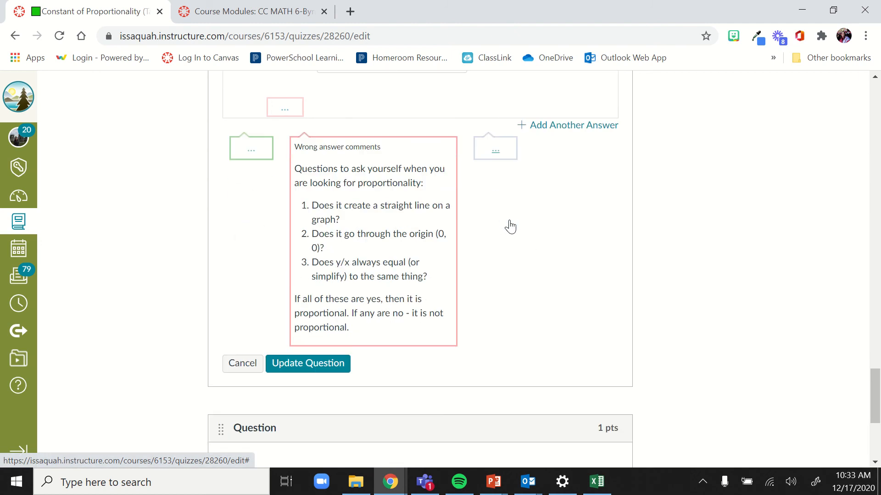
{"action": "left_click", "coordinate": [319, 371]}
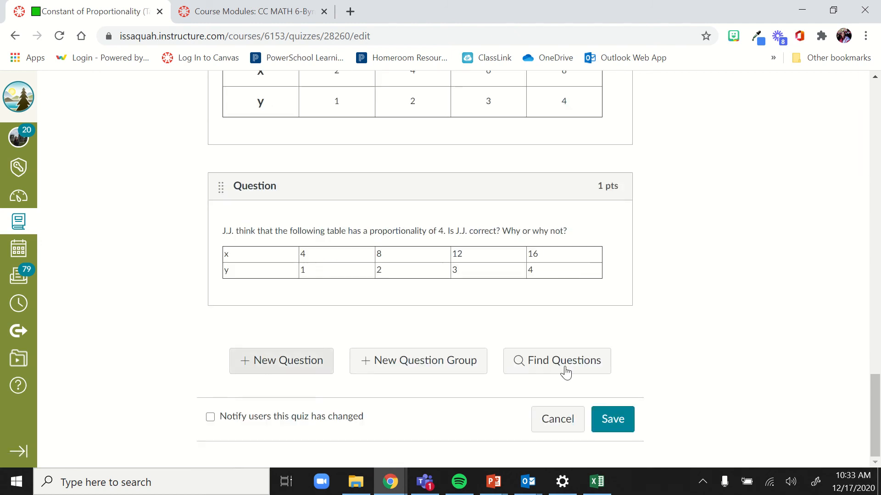
{"action": "left_click", "coordinate": [614, 421]}
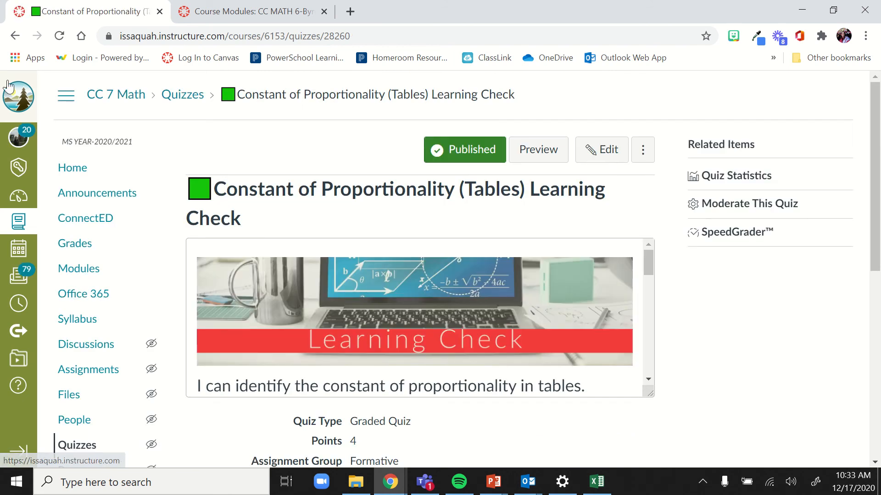
Reopen the quiz for editing, and go to the course's Modules page
{"action": "left_click", "coordinate": [596, 150]}
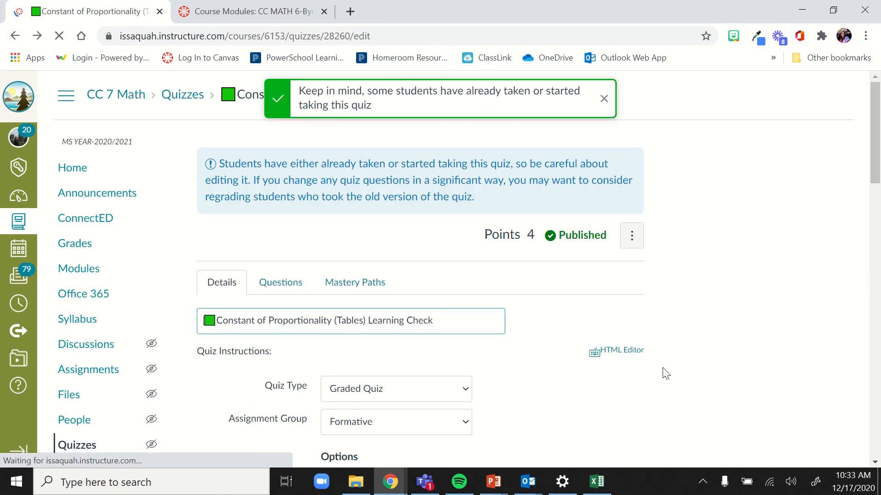
{"action": "left_click", "coordinate": [69, 269]}
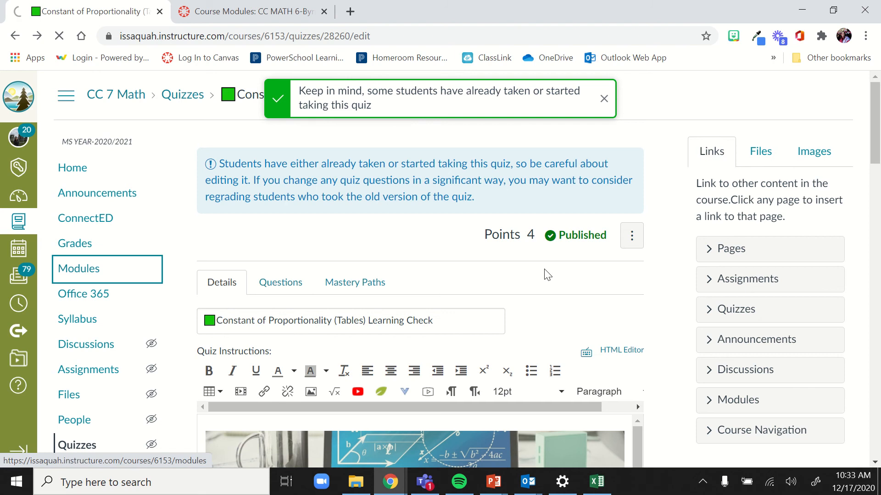
Open the Constant of Proportionality (Graphs) Learning Check from the Week of Dec 14 module and show its questions for editing
{"action": "scroll", "coordinate": [544, 264], "scroll_direction": "down", "scroll_amount": 1}
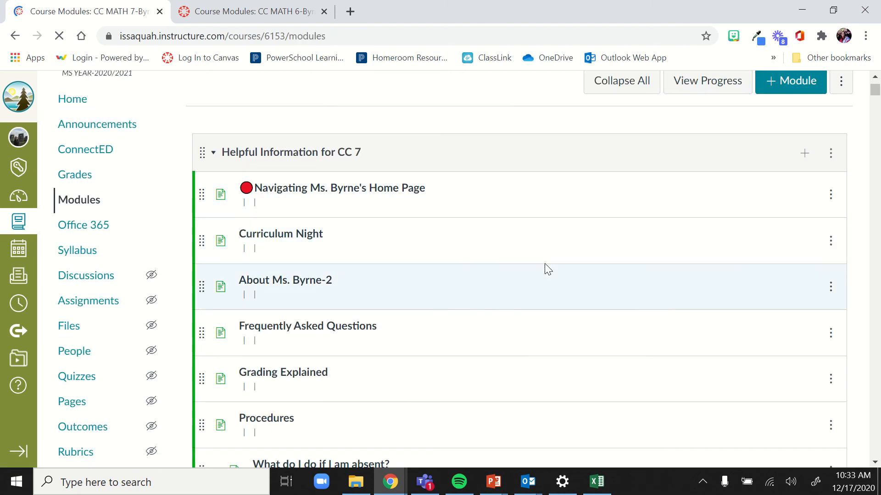
{"action": "scroll", "coordinate": [647, 246], "scroll_direction": "down", "scroll_amount": 2}
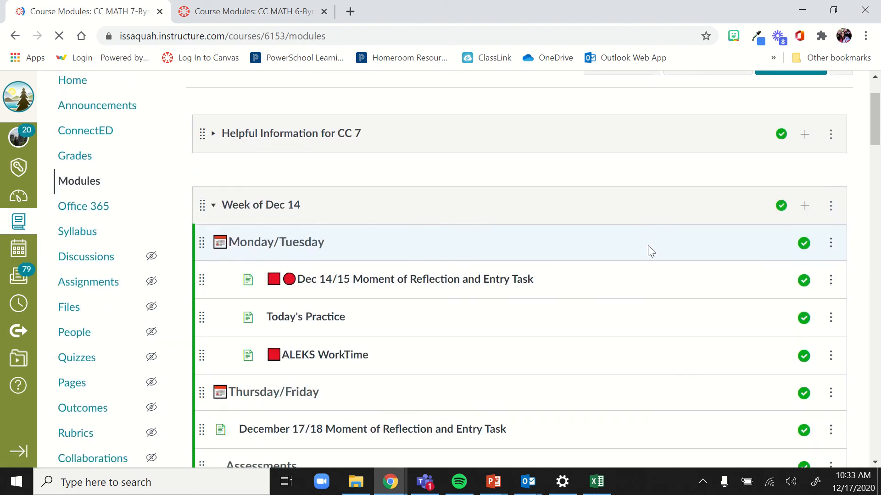
{"action": "scroll", "coordinate": [507, 326], "scroll_direction": "down", "scroll_amount": 4}
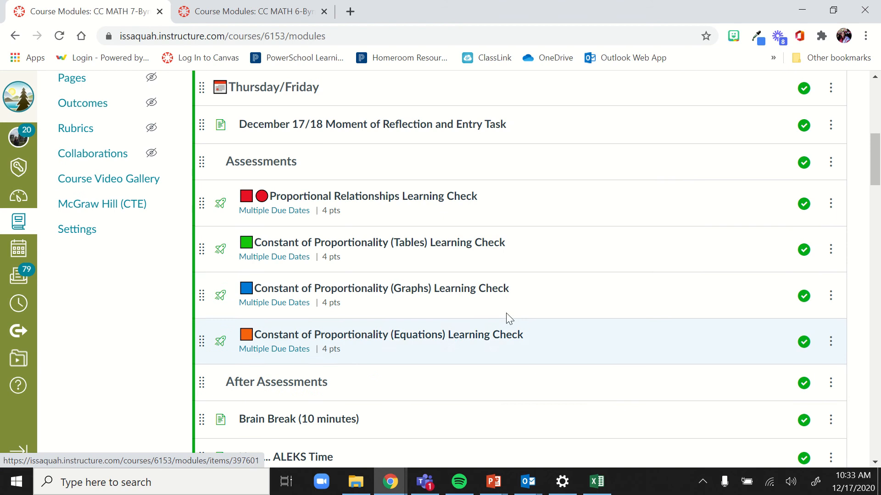
{"action": "scroll", "coordinate": [481, 294], "scroll_direction": "up", "scroll_amount": 1}
{"action": "left_click", "coordinate": [480, 293]}
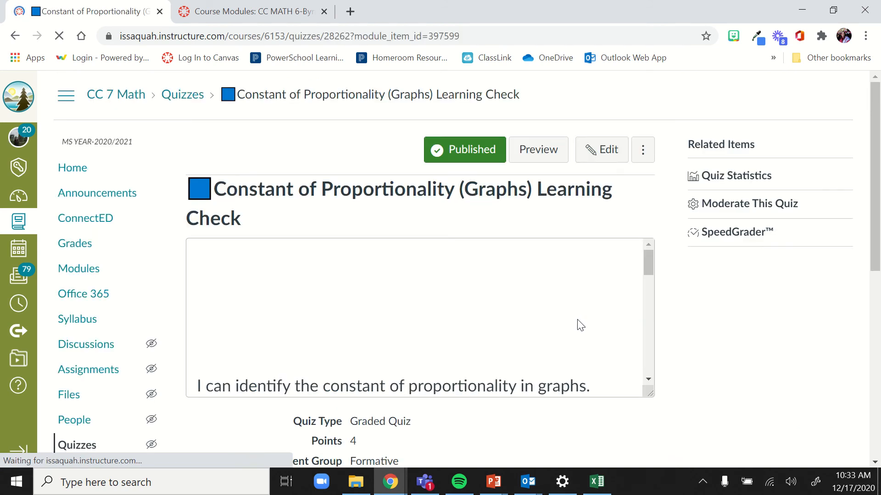
{"action": "left_click", "coordinate": [600, 155]}
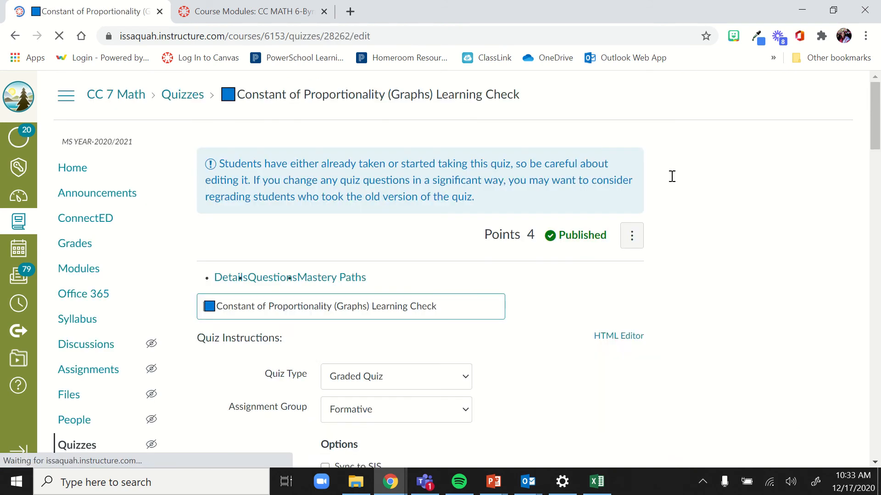
{"action": "left_click", "coordinate": [280, 282]}
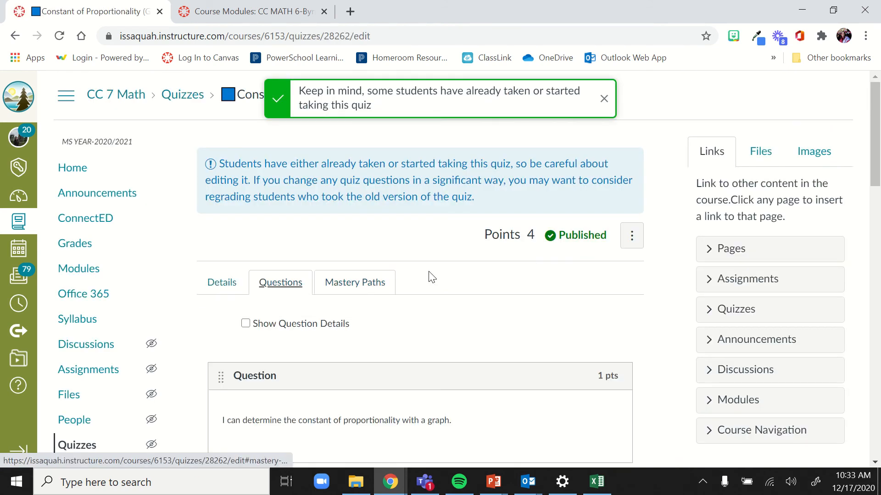
Open the question with the total cost versus time graph for editing and review its exact answer
{"action": "scroll", "coordinate": [496, 236], "scroll_direction": "down", "scroll_amount": 8}
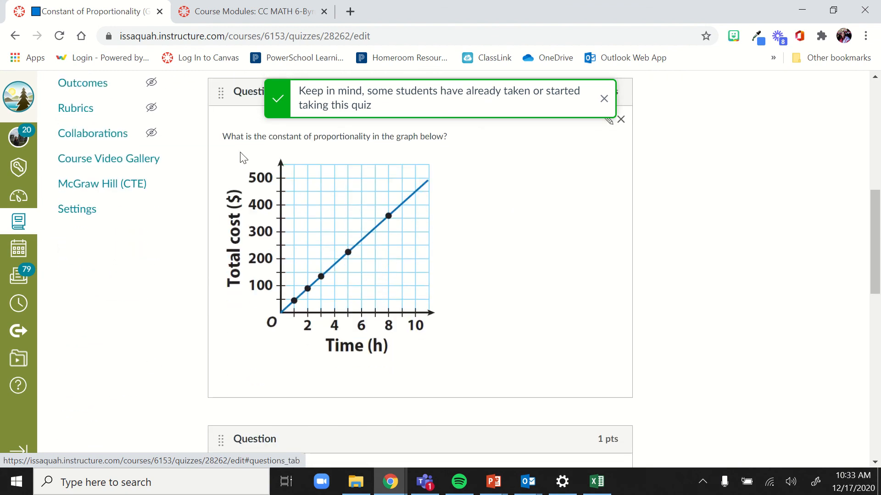
{"action": "left_click_drag", "start_coordinate": [235, 135], "coordinate": [464, 135]}
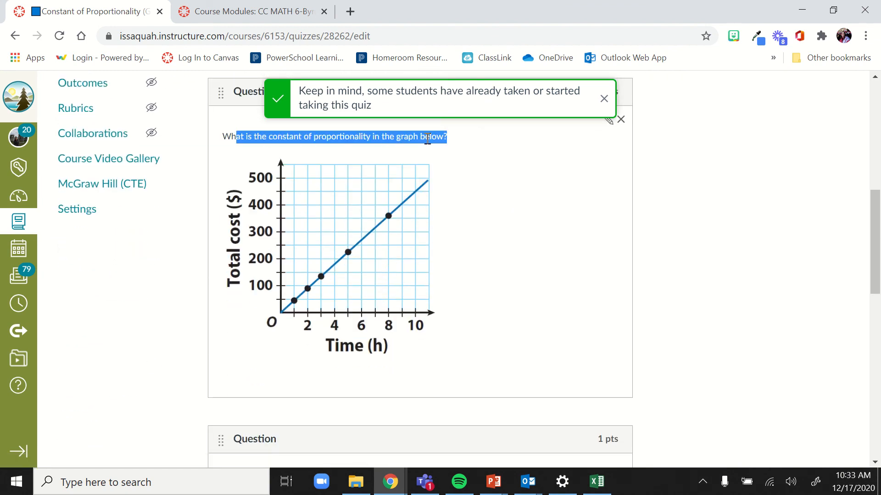
{"action": "scroll", "coordinate": [570, 218], "scroll_direction": "up", "scroll_amount": 2}
{"action": "left_click", "coordinate": [605, 188]}
{"action": "scroll", "coordinate": [674, 275], "scroll_direction": "down", "scroll_amount": 4}
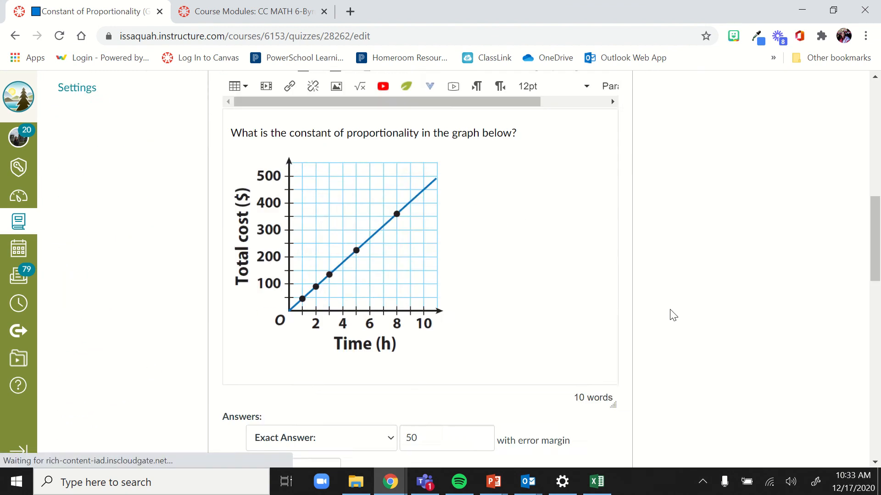
{"action": "scroll", "coordinate": [672, 314], "scroll_direction": "down", "scroll_amount": 5}
{"action": "double_click", "coordinate": [438, 216]}
{"action": "scroll", "coordinate": [311, 239], "scroll_direction": "up", "scroll_amount": 2}
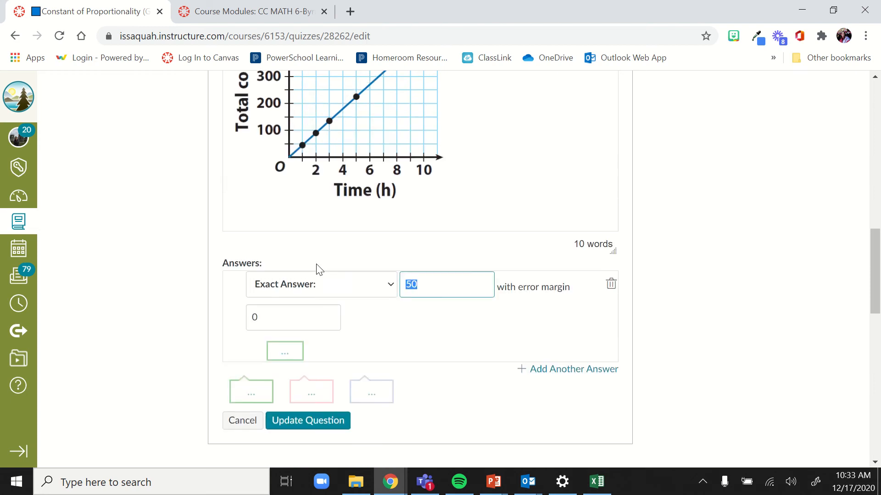
{"action": "scroll", "coordinate": [318, 252], "scroll_direction": "up", "scroll_amount": 1}
{"action": "scroll", "coordinate": [319, 253], "scroll_direction": "down", "scroll_amount": 1}
Fill the question's wrong answer comments with the three "Questions to ask yourself when you are looking for proportionality" and the closing yes/no rule
{"action": "left_click", "coordinate": [312, 389]}
{"action": "scroll", "coordinate": [321, 367], "scroll_direction": "down", "scroll_amount": 3}
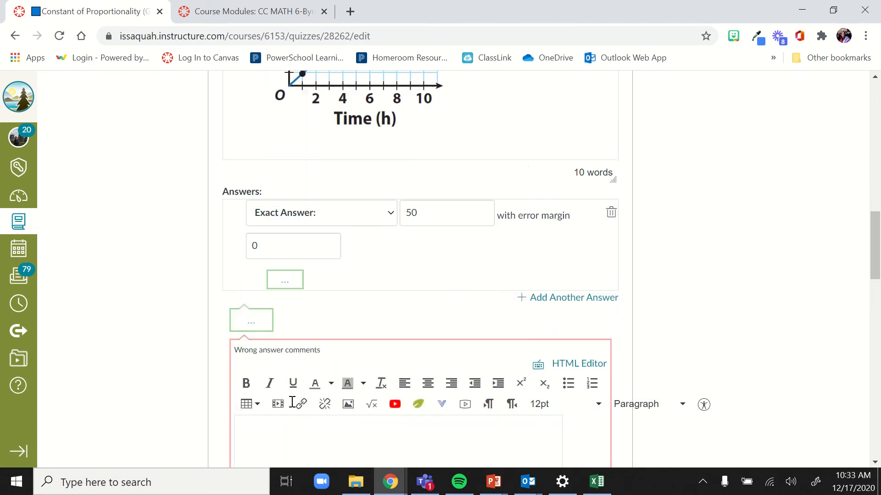
{"action": "type", "text": "Questions to ask yourself when you are looking for proportionality: 1. Does it create a straight line on a graph? 2. Does it go through the origin (0, 0)? 3. Does y/x always equal (or simplify) to the same thing? If all of these are yes, then it is proportional. If any are no - it is not proportional."}
{"action": "scroll", "coordinate": [404, 373], "scroll_direction": "up", "scroll_amount": 2}
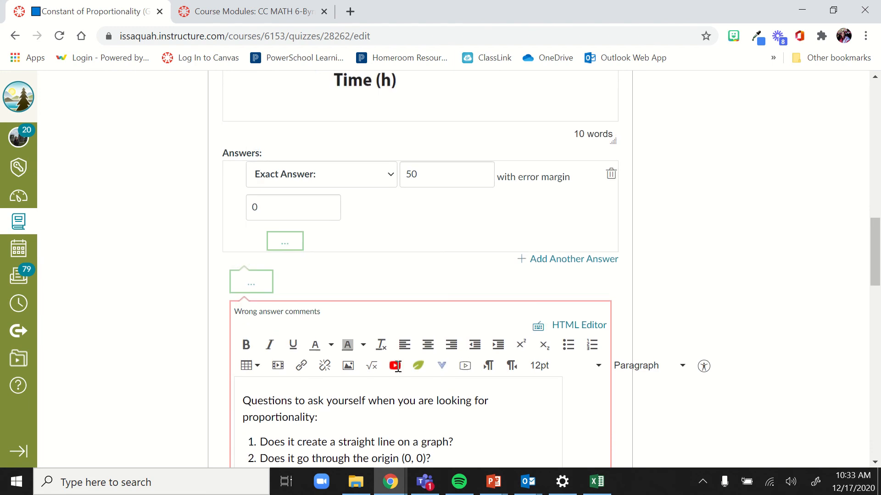
{"action": "scroll", "coordinate": [428, 245], "scroll_direction": "down", "scroll_amount": 1}
{"action": "scroll", "coordinate": [429, 246], "scroll_direction": "up", "scroll_amount": 1}
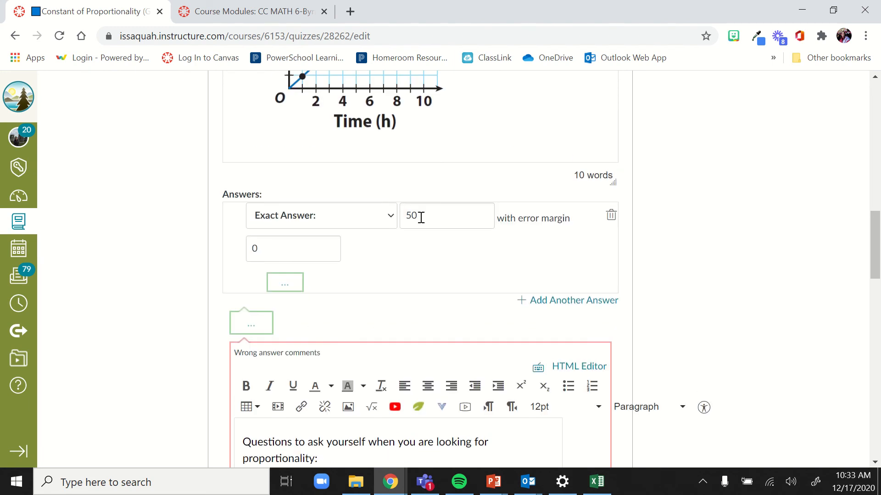
{"action": "scroll", "coordinate": [415, 220], "scroll_direction": "down", "scroll_amount": 4}
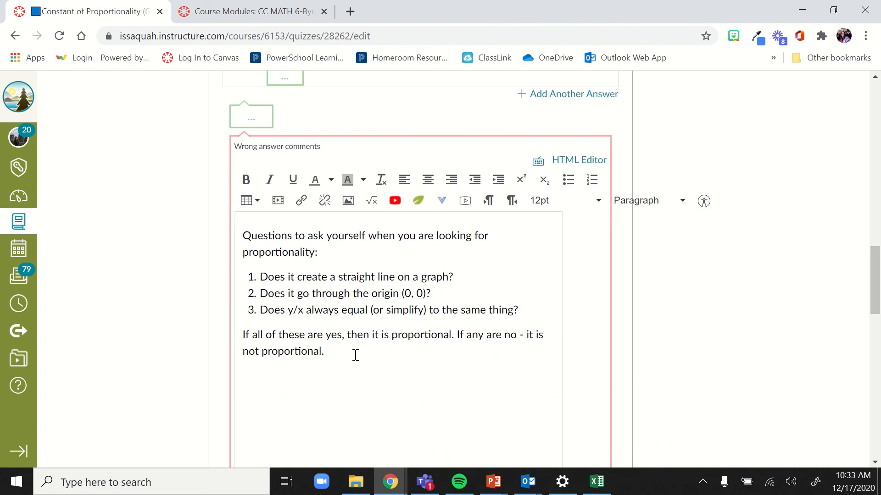
Review the three proportionality questions in the wrong answer comment against the total cost graph
{"action": "left_click_drag", "start_coordinate": [354, 356], "coordinate": [243, 235]}
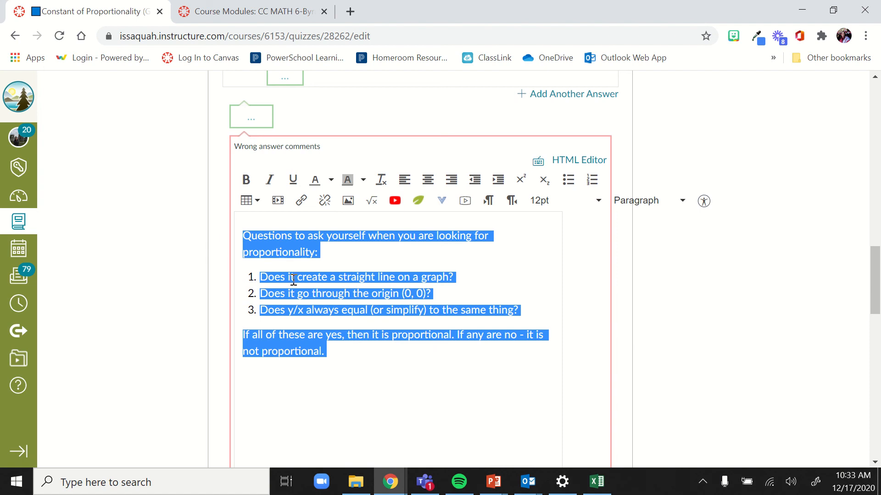
{"action": "left_click_drag", "start_coordinate": [291, 278], "coordinate": [371, 272]}
{"action": "left_click", "coordinate": [298, 295]}
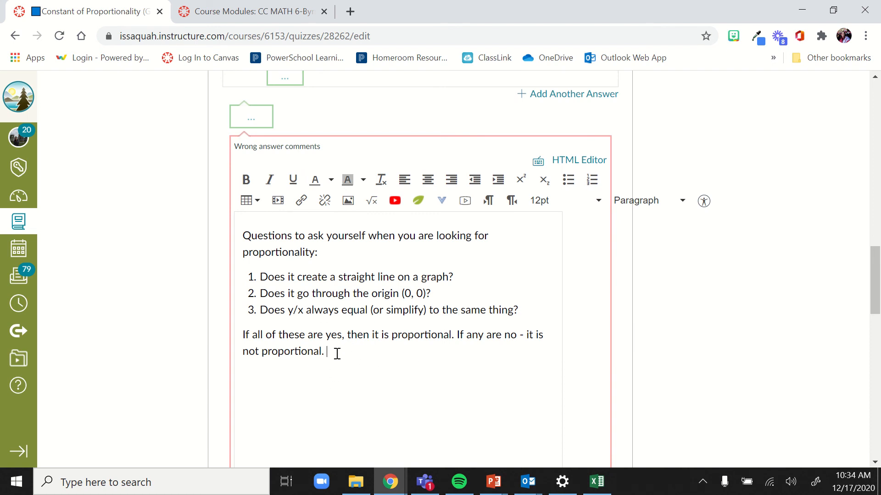
{"action": "scroll", "coordinate": [367, 348], "scroll_direction": "up", "scroll_amount": 3}
{"action": "scroll", "coordinate": [378, 336], "scroll_direction": "up", "scroll_amount": 8}
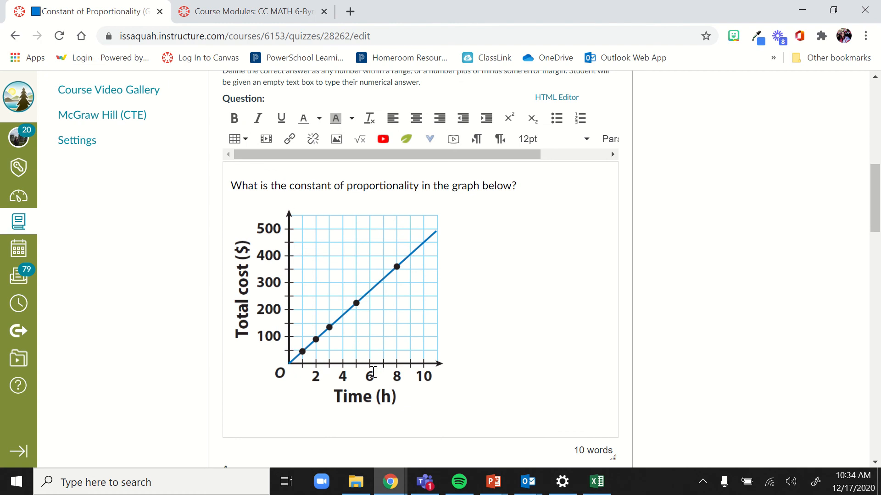
{"action": "scroll", "coordinate": [376, 364], "scroll_direction": "down", "scroll_amount": 9}
{"action": "scroll", "coordinate": [375, 363], "scroll_direction": "down", "scroll_amount": 1}
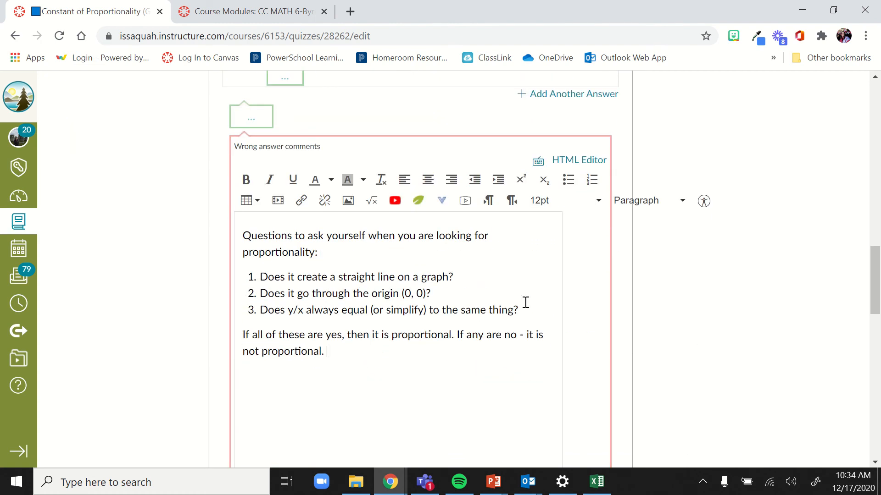
Add the bold line "Remember: the constant of proportionality (k) is" below the existing wrong answer comment text
{"action": "key", "text": "Return"}
{"action": "key", "text": "Return"}
{"action": "type", "text": "Remember: the constant"}
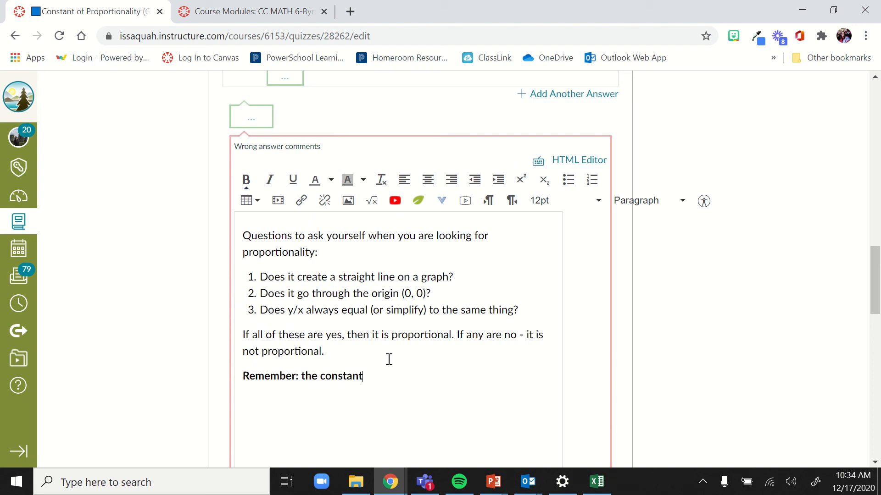
{"action": "type", "text": " of proportionality (k) is"}
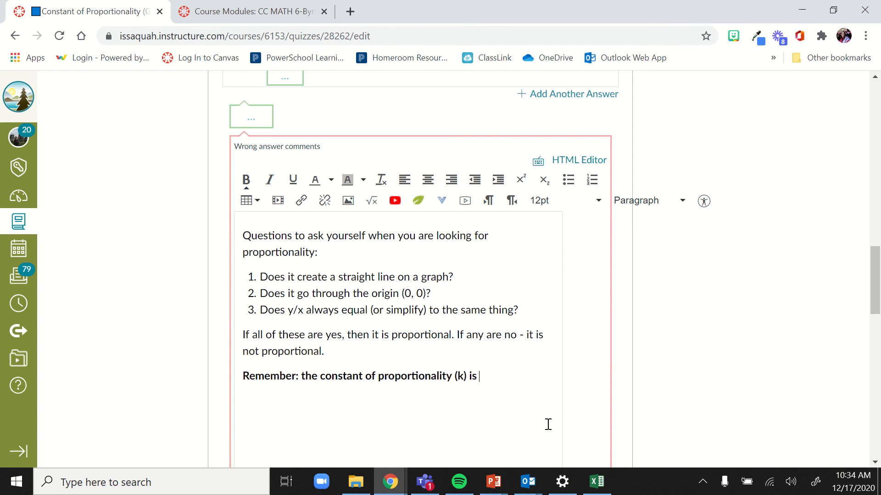
Insert the fraction y/x as an equation after the words "the constant of proportionality (k) is"
{"action": "left_click", "coordinate": [373, 203]}
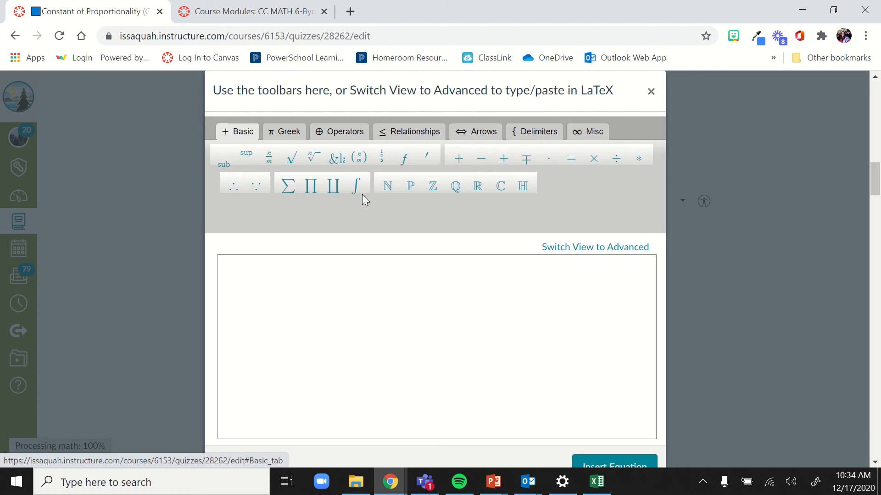
{"action": "left_click", "coordinate": [268, 157]}
{"action": "key", "text": "Down"}
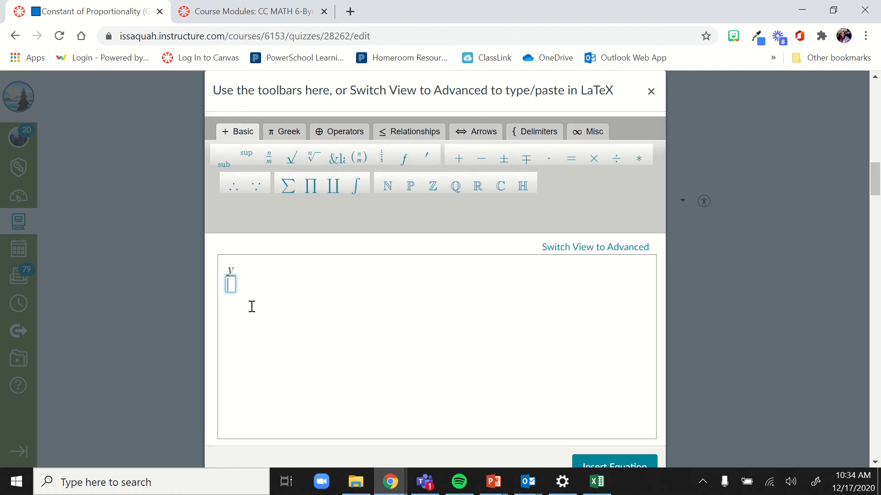
{"action": "type", "text": "x"}
{"action": "left_click", "coordinate": [592, 460]}
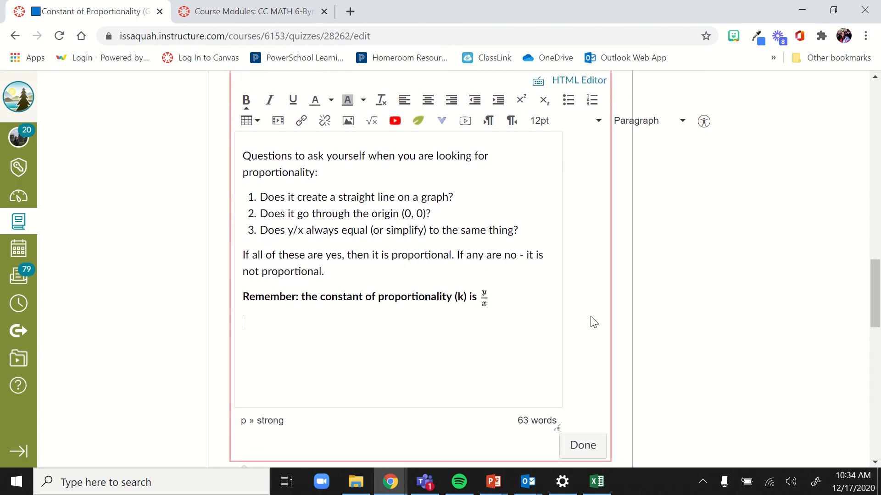
Add the bullet "make sure you simplify." under the Remember line in the wrong answer comment
{"action": "key", "text": "Return"}
{"action": "left_click", "coordinate": [568, 100]}
{"action": "type", "text": "make sur eyou s"}
{"action": "key", "text": "BackSpace"}
{"action": "key", "text": "BackSpace"}
{"action": "key", "text": "BackSpace"}
{"action": "key", "text": "BackSpace"}
{"action": "key", "text": "BackSpace"}
{"action": "key", "text": "BackSpace"}
{"action": "type", "text": "e sur"}
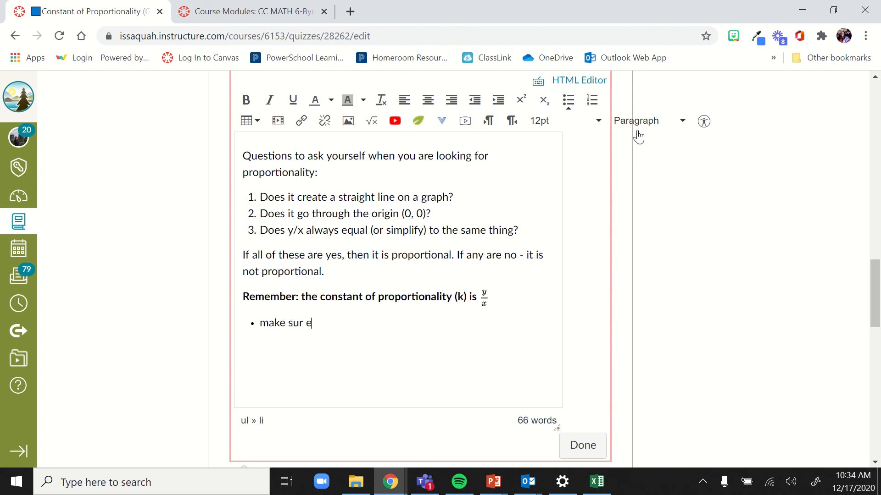
{"action": "type", "text": "e you simplify."}
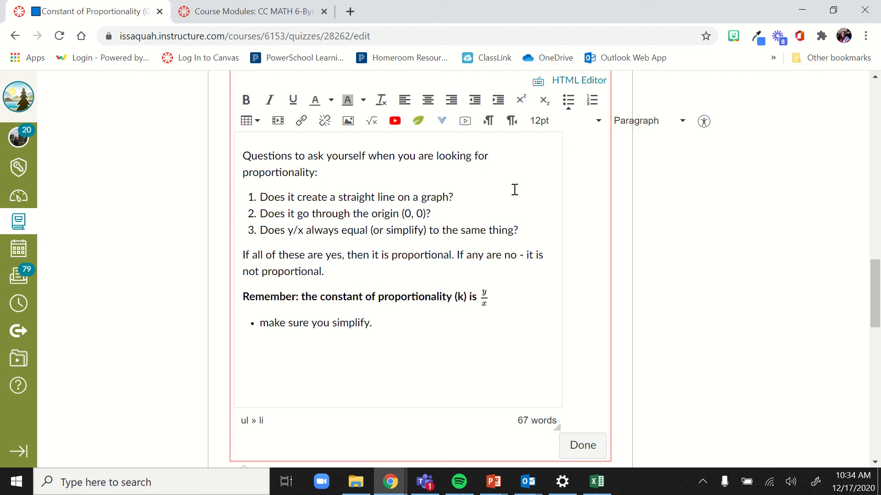
Clear the error margin of the total cost graph question's exact answer and update the question
{"action": "scroll", "coordinate": [495, 212], "scroll_direction": "up", "scroll_amount": 3}
{"action": "scroll", "coordinate": [324, 289], "scroll_direction": "up", "scroll_amount": 2}
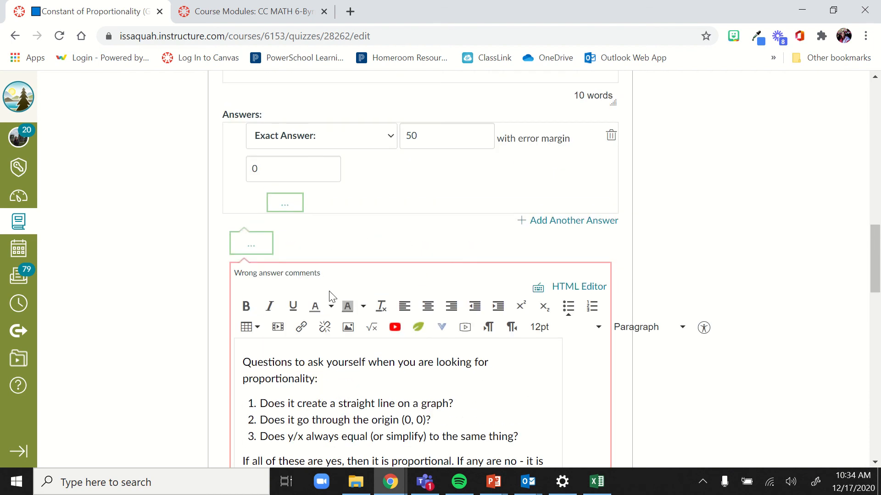
{"action": "left_click_drag", "start_coordinate": [454, 133], "coordinate": [402, 132]}
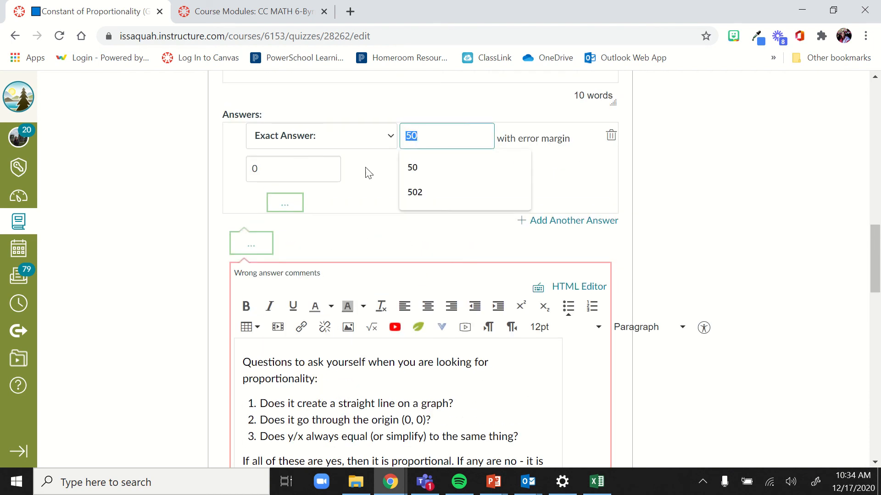
{"action": "left_click", "coordinate": [365, 170]}
{"action": "left_click_drag", "start_coordinate": [312, 171], "coordinate": [198, 173]}
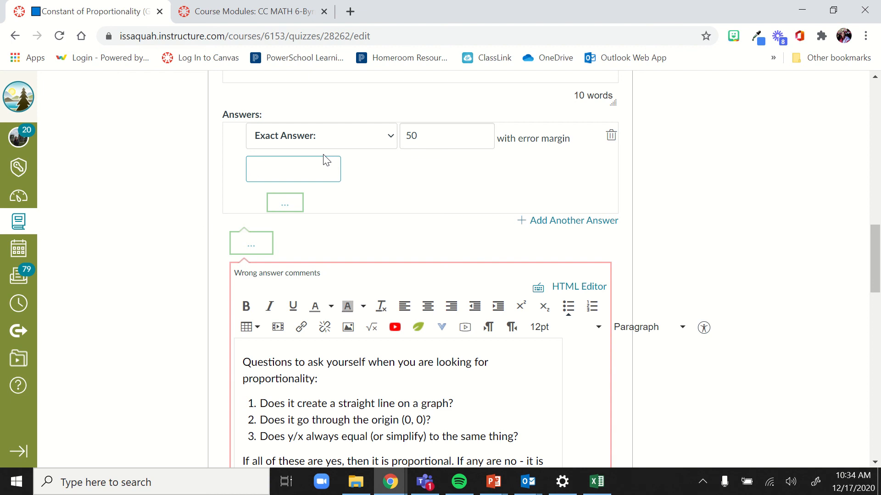
{"action": "left_click", "coordinate": [746, 268]}
{"action": "scroll", "coordinate": [714, 315], "scroll_direction": "down", "scroll_amount": 6}
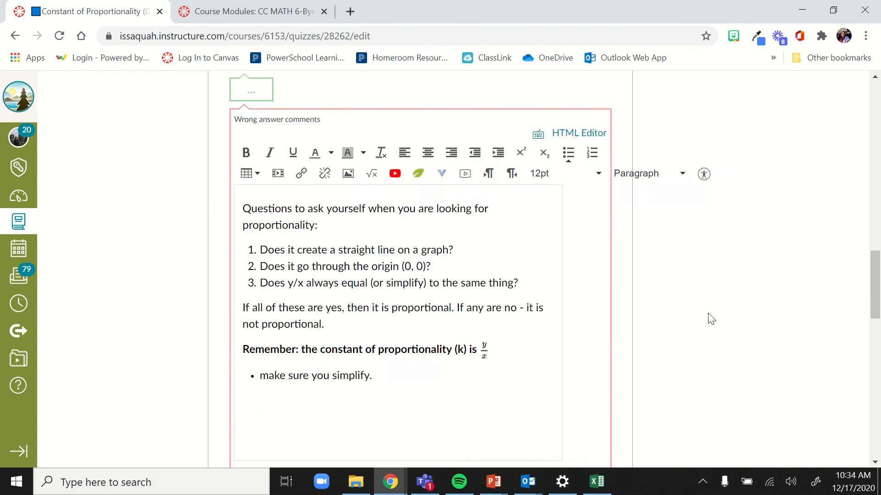
{"action": "left_click", "coordinate": [290, 374]}
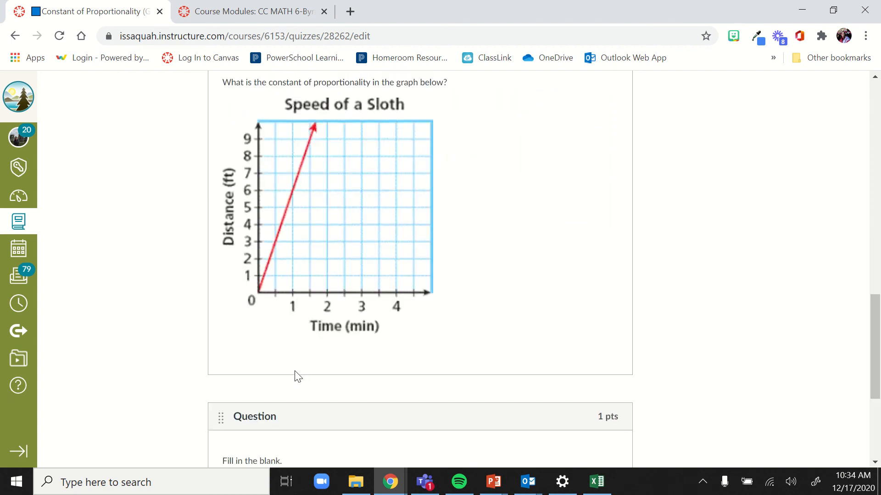
Open the Speed of a Sloth graph question for editing and review its question text and exact answer
{"action": "scroll", "coordinate": [309, 356], "scroll_direction": "down", "scroll_amount": 4}
{"action": "scroll", "coordinate": [270, 339], "scroll_direction": "up", "scroll_amount": 7}
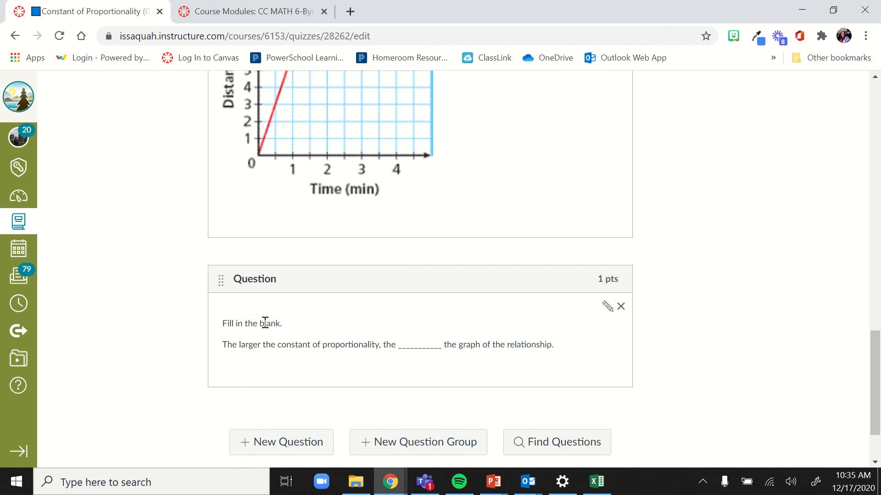
{"action": "scroll", "coordinate": [268, 309], "scroll_direction": "up", "scroll_amount": 6}
{"action": "scroll", "coordinate": [271, 309], "scroll_direction": "down", "scroll_amount": 6}
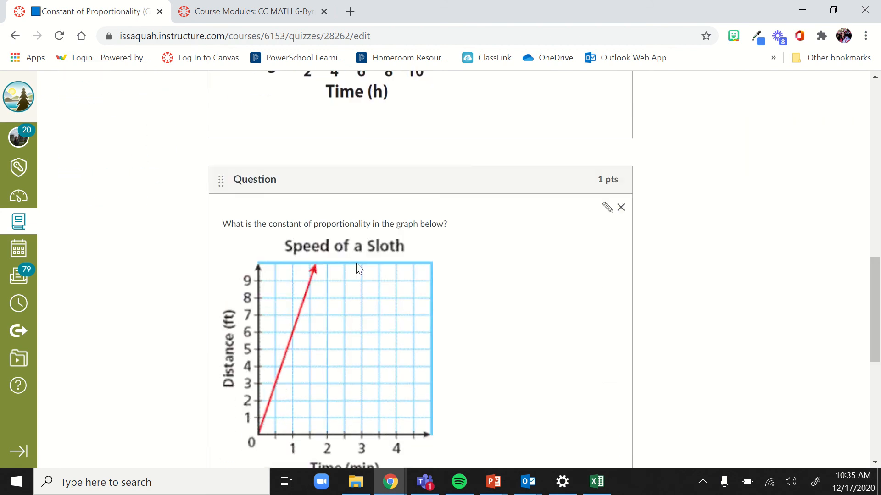
{"action": "left_click", "coordinate": [607, 205]}
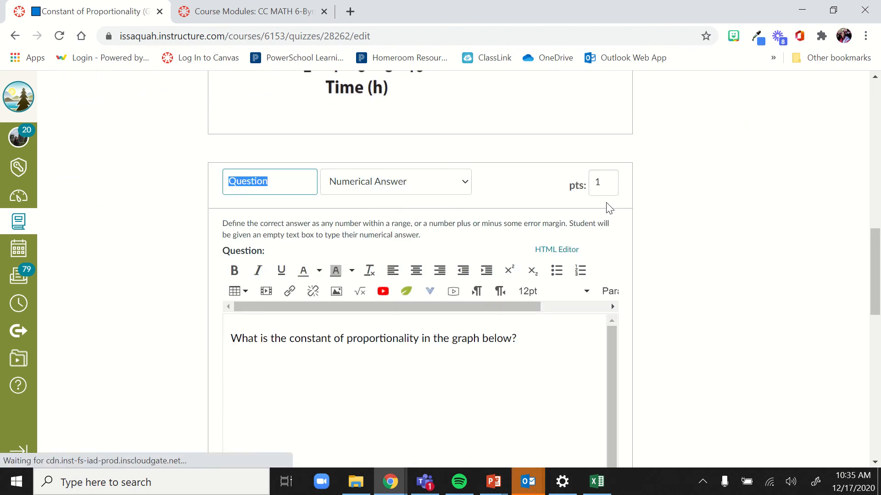
{"action": "scroll", "coordinate": [589, 220], "scroll_direction": "down", "scroll_amount": 2}
{"action": "left_click_drag", "start_coordinate": [331, 200], "coordinate": [477, 203]}
{"action": "scroll", "coordinate": [543, 331], "scroll_direction": "down", "scroll_amount": 6}
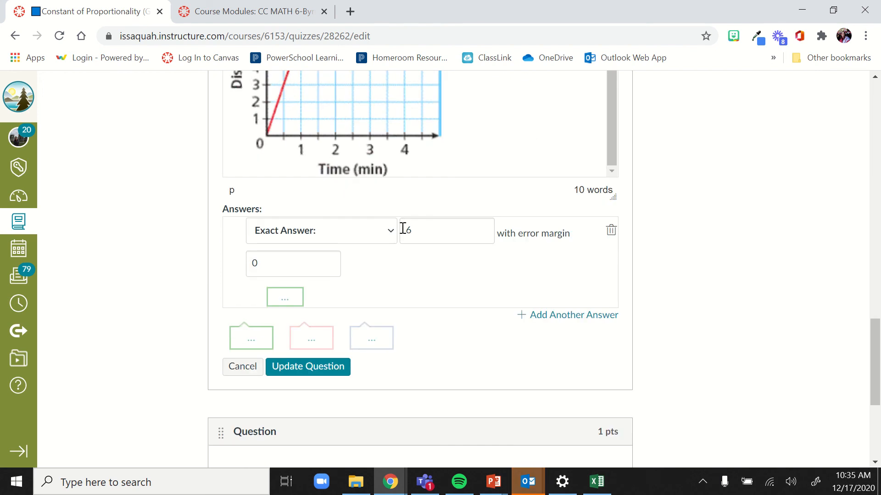
{"action": "scroll", "coordinate": [412, 227], "scroll_direction": "up", "scroll_amount": 1}
{"action": "scroll", "coordinate": [413, 232], "scroll_direction": "down", "scroll_amount": 3}
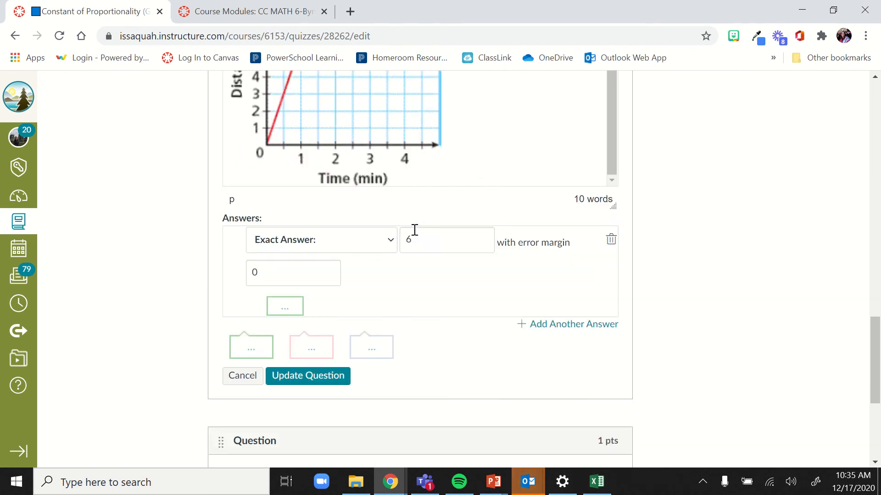
Open the wrong answer comments of the Speed of a Sloth question and copy the Remember comment from the total cost graph question
{"action": "left_click", "coordinate": [315, 276]}
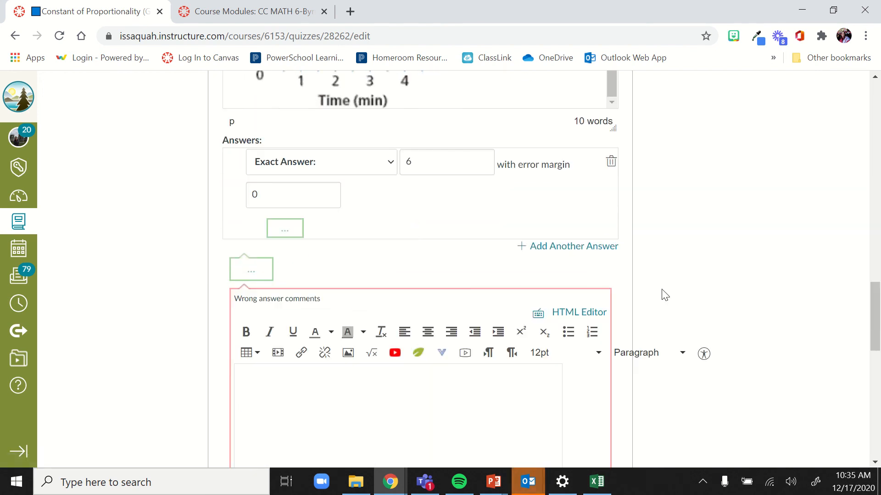
{"action": "scroll", "coordinate": [642, 303], "scroll_direction": "up", "scroll_amount": 7}
{"action": "scroll", "coordinate": [389, 298], "scroll_direction": "up", "scroll_amount": 9}
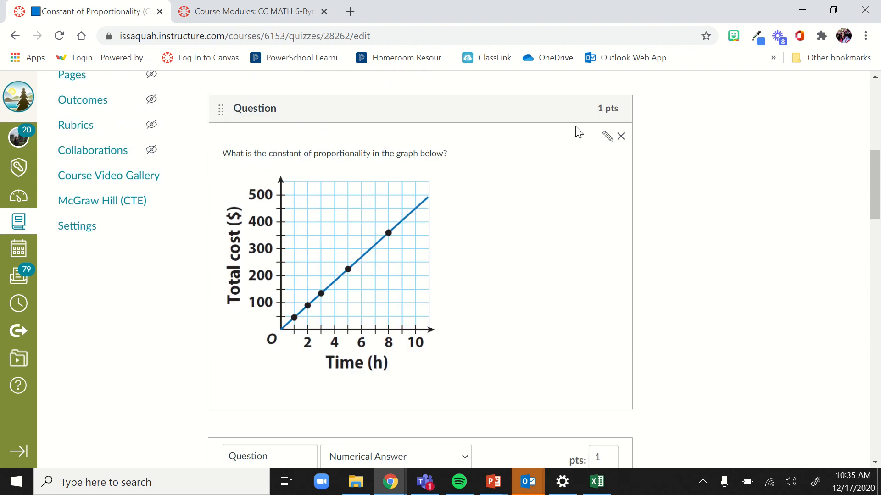
{"action": "left_click", "coordinate": [605, 145]}
{"action": "scroll", "coordinate": [456, 351], "scroll_direction": "down", "scroll_amount": 12}
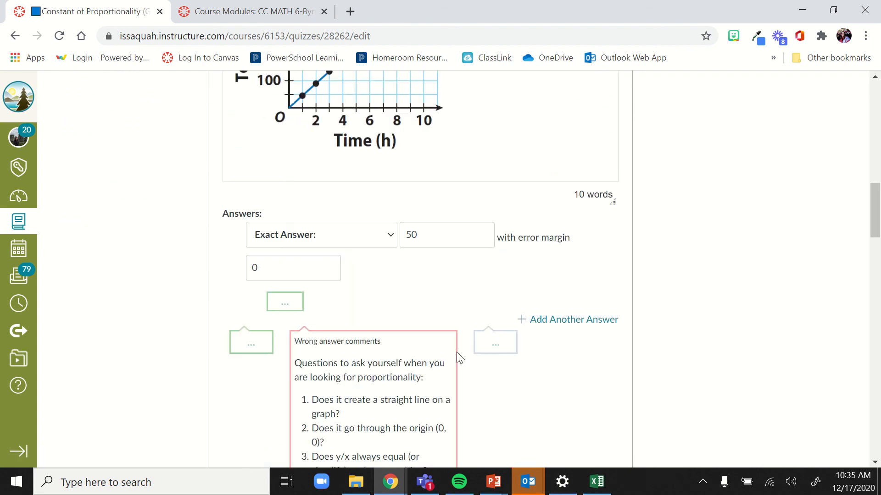
{"action": "left_click_drag", "start_coordinate": [415, 381], "coordinate": [292, 332]}
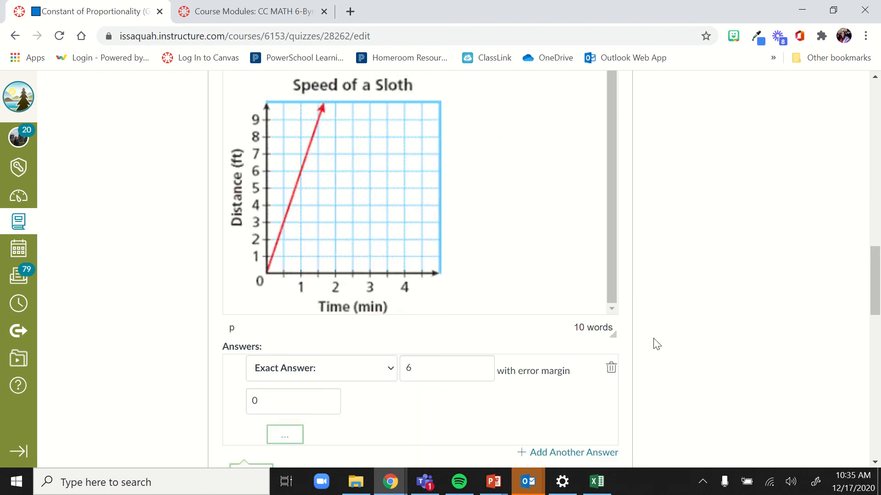
Paste the Remember line with y/x and its "make sure you simplify." bullet into the Speed of a Sloth wrong answer comments and update the question
{"action": "scroll", "coordinate": [653, 339], "scroll_direction": "down", "scroll_amount": 6}
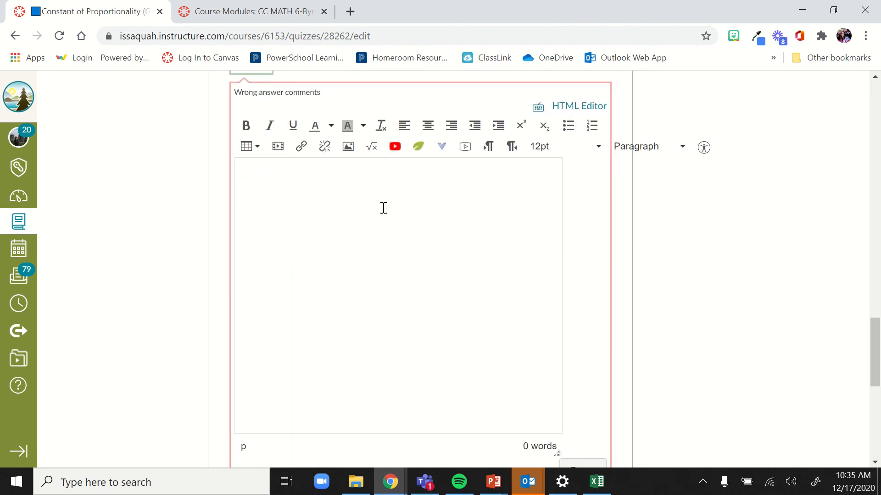
{"action": "type", "text": "Remember: the constant of proportionality (k) is make sure you simplify."}
{"action": "scroll", "coordinate": [631, 366], "scroll_direction": "down", "scroll_amount": 3}
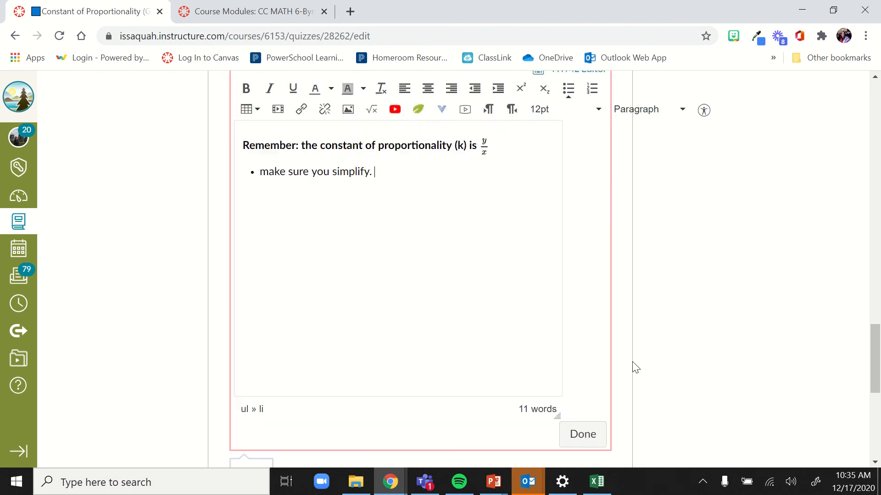
{"action": "left_click", "coordinate": [309, 397]}
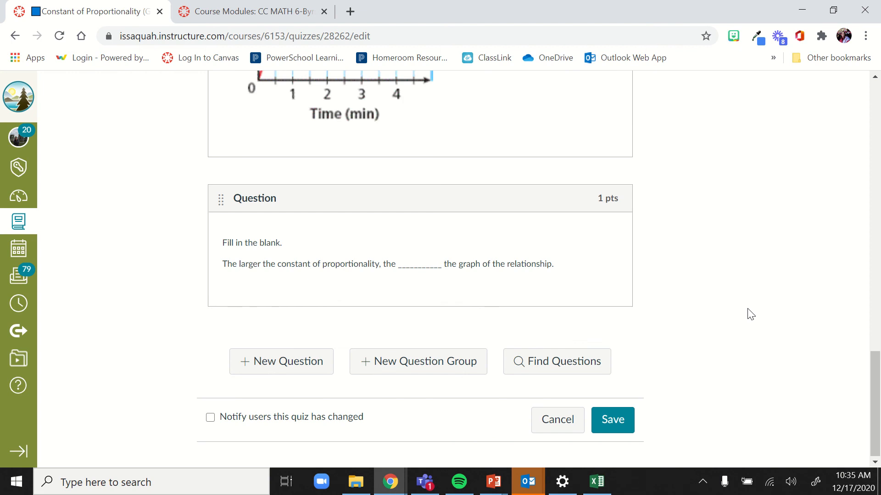
Open the fill-in-the-blank question for editing and open the comment of its possible answer "shallower"
{"action": "scroll", "coordinate": [750, 313], "scroll_direction": "up", "scroll_amount": 1}
{"action": "scroll", "coordinate": [385, 297], "scroll_direction": "down", "scroll_amount": 1}
{"action": "scroll", "coordinate": [381, 294], "scroll_direction": "up", "scroll_amount": 3}
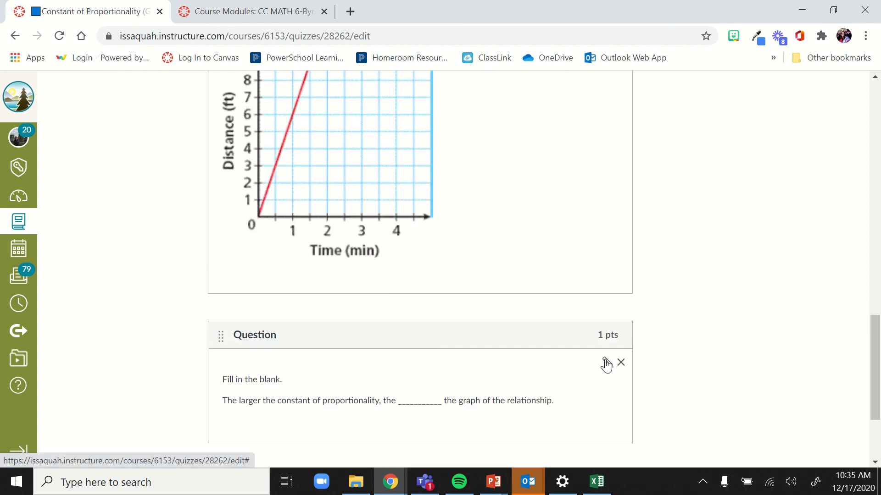
{"action": "left_click", "coordinate": [605, 364]}
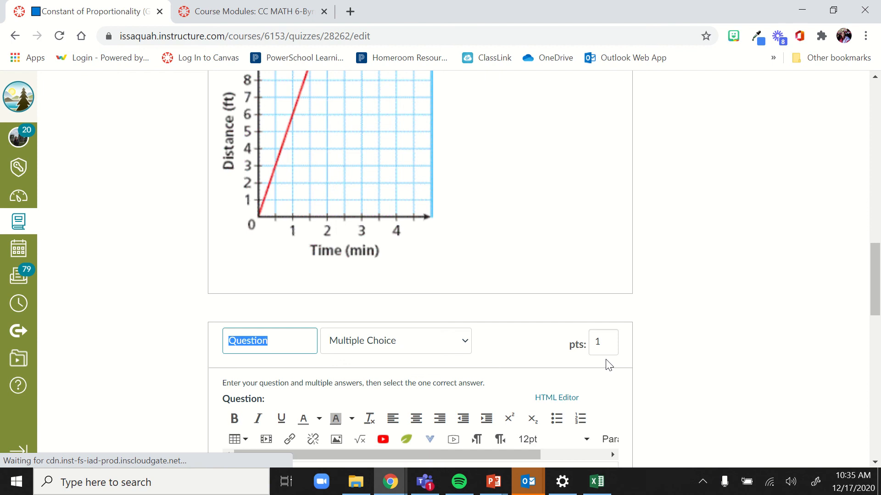
{"action": "scroll", "coordinate": [690, 324], "scroll_direction": "down", "scroll_amount": 12}
{"action": "scroll", "coordinate": [469, 223], "scroll_direction": "down", "scroll_amount": 1}
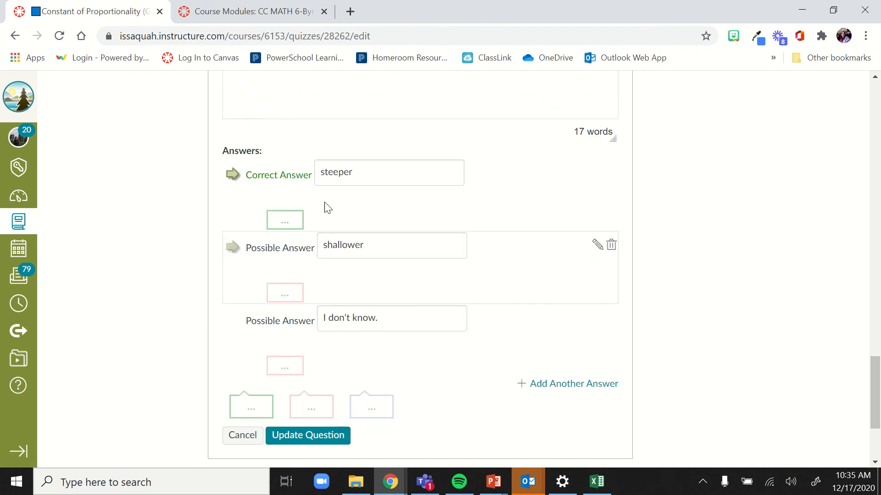
{"action": "left_click", "coordinate": [285, 292]}
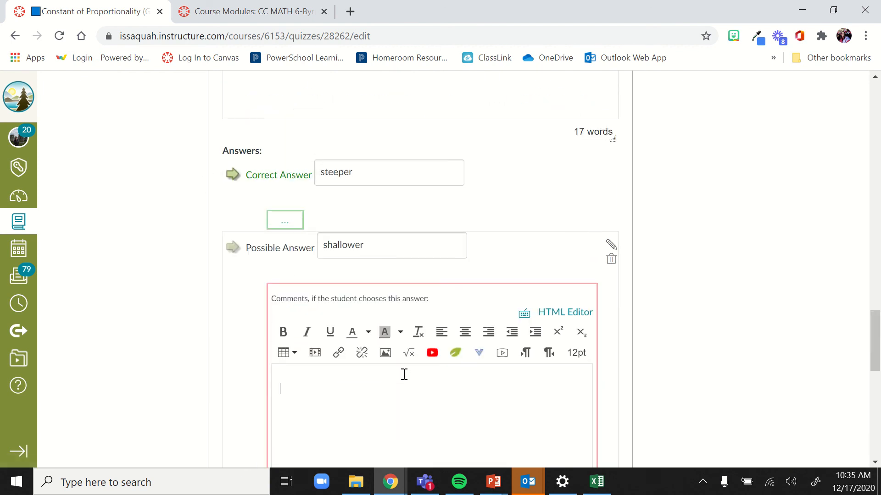
Write "Graph a table with a constant of proportionality that is 5." as the first line of the "shallower" comment and begin a new line
{"action": "type", "text": "graph two"}
{"action": "scroll", "coordinate": [490, 392], "scroll_direction": "up", "scroll_amount": 2}
{"action": "scroll", "coordinate": [594, 360], "scroll_direction": "down", "scroll_amount": 4}
{"action": "left_click_drag", "start_coordinate": [419, 346], "coordinate": [179, 336]}
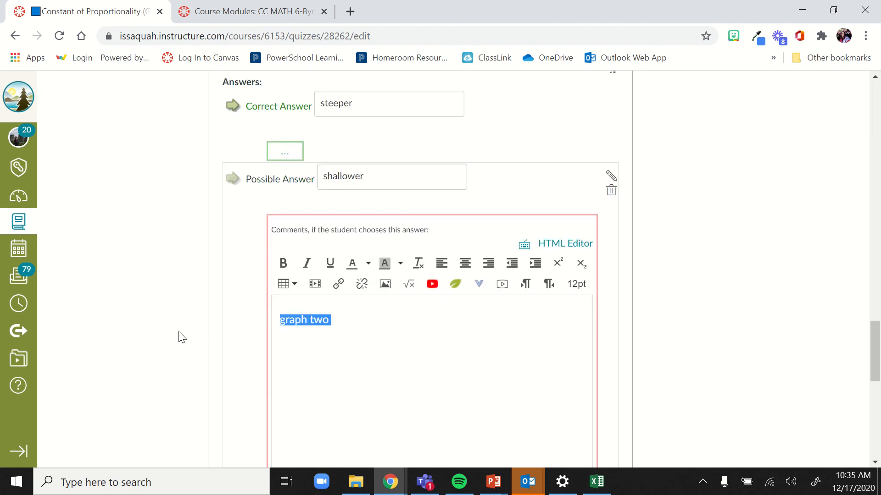
{"action": "type", "text": "Grao"}
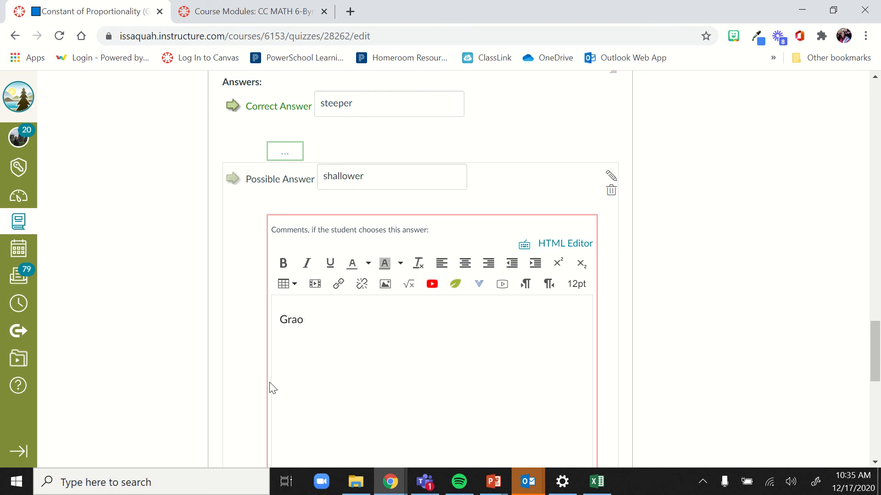
{"action": "type", "text": "g"}
{"action": "key", "text": "BackSpace"}
{"action": "key", "text": "BackSpace"}
{"action": "type", "text": "h a table with a consta"}
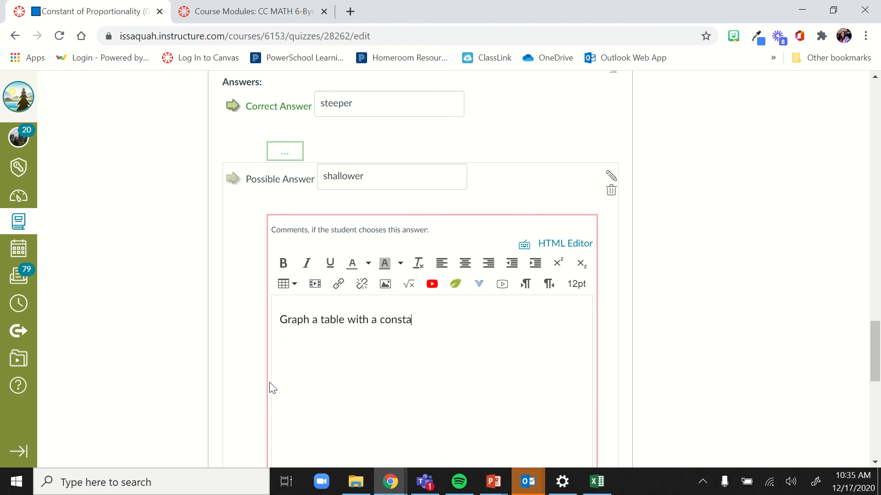
{"action": "type", "text": "nt of proportional"}
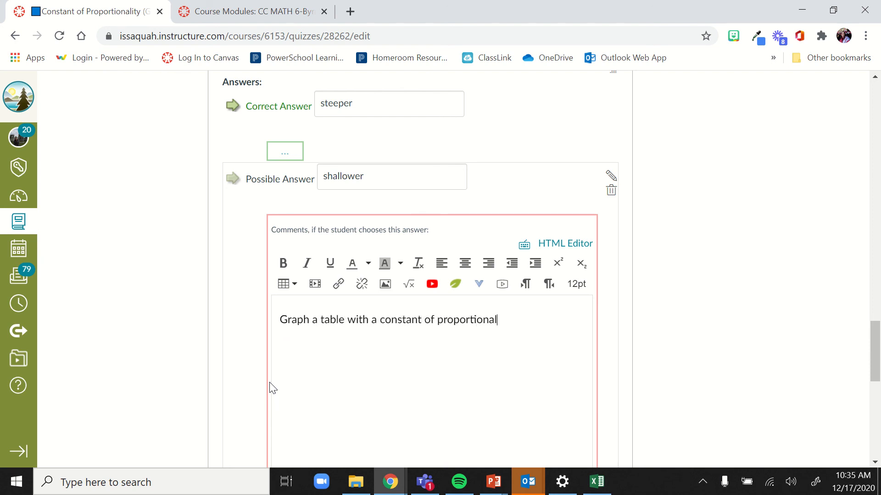
{"action": "type", "text": "ity that is 5. Graph another"}
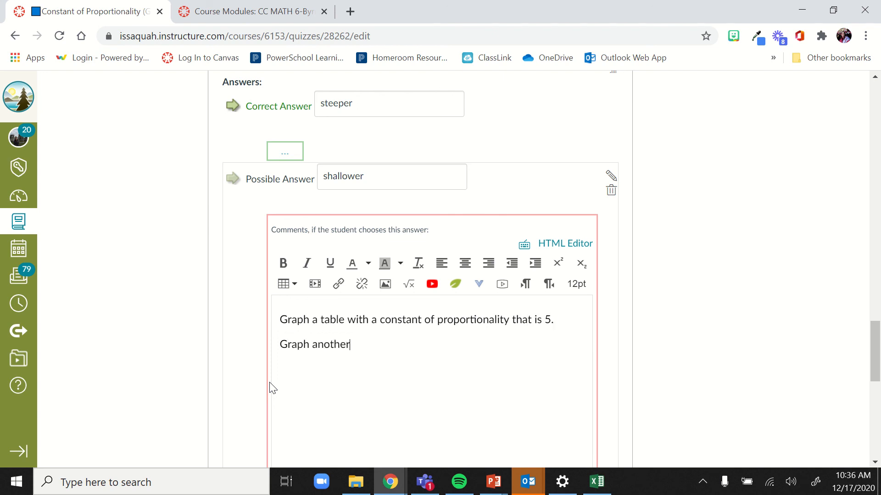
Complete the second comment line as "Graph another table with a constant of proportionality of 2."
{"action": "type", "text": " table with a constang"}
{"action": "key", "text": "BackSpace"}
{"action": "key", "text": "BackSpace"}
{"action": "type", "text": "t"}
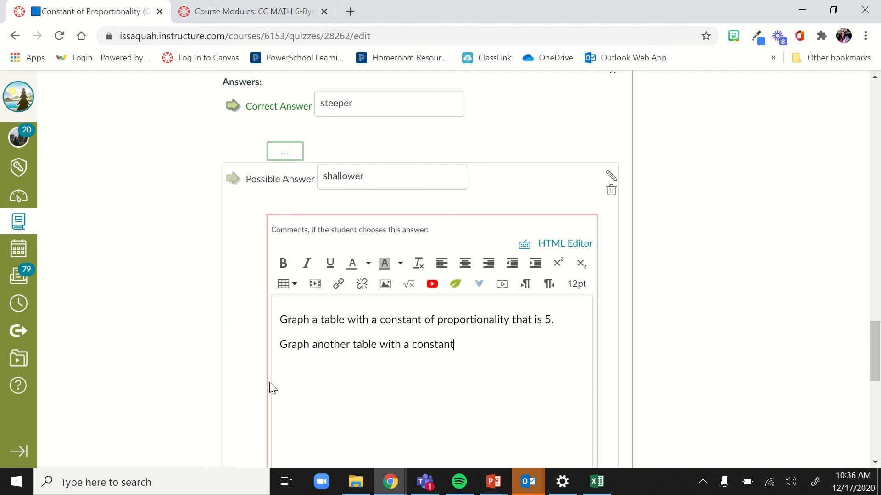
{"action": "type", "text": " of po"}
{"action": "type", "text": "oportin"}
{"action": "key", "text": "BackSpace"}
{"action": "key", "text": "BackSpace"}
{"action": "type", "text": "ionality of 2. "}
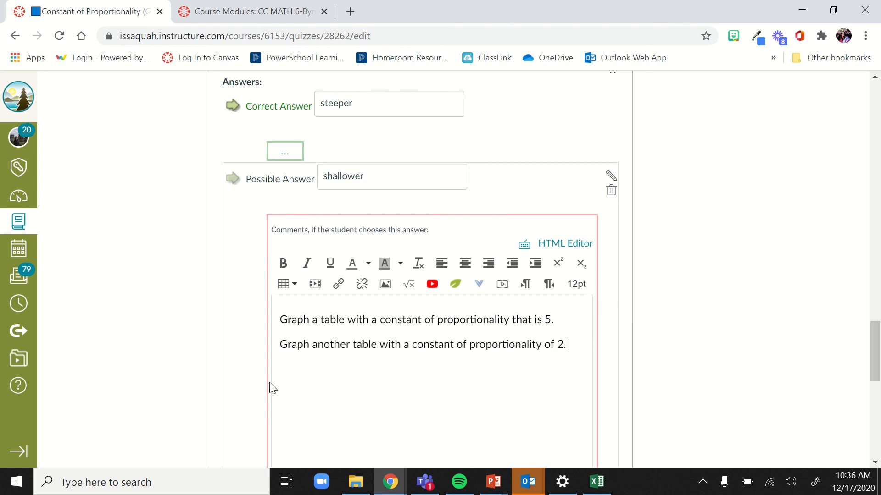
Add the closing question "Which graph is steeper?" as the third line of the "shallower" comment
{"action": "type", "text": "Which graph is steep"}
{"action": "key", "text": "BackSpace"}
{"action": "type", "text": "eper"}
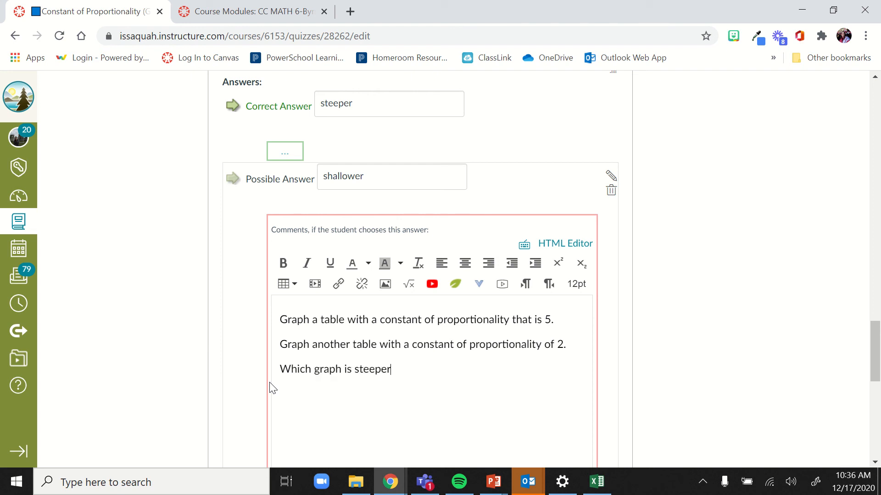
{"action": "type", "text": "?"}
{"action": "scroll", "coordinate": [633, 413], "scroll_direction": "down", "scroll_amount": 8}
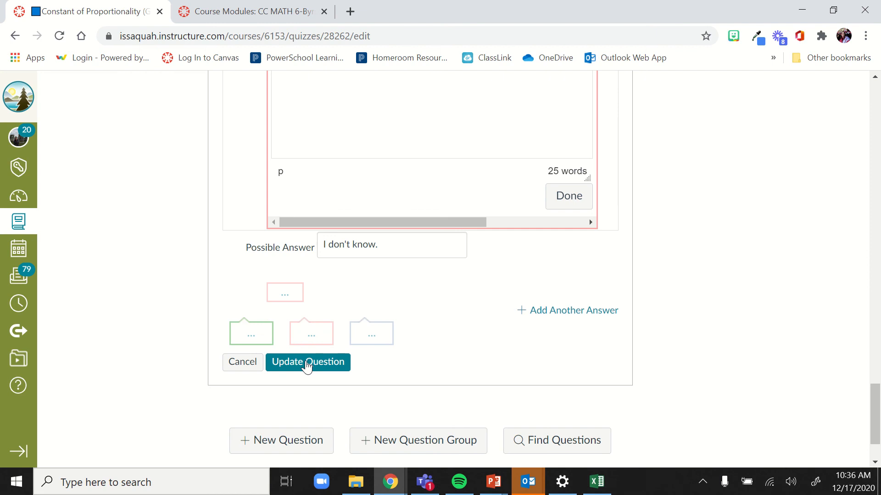
{"action": "scroll", "coordinate": [379, 321], "scroll_direction": "up", "scroll_amount": 7}
{"action": "left_click_drag", "start_coordinate": [404, 301], "coordinate": [272, 252]}
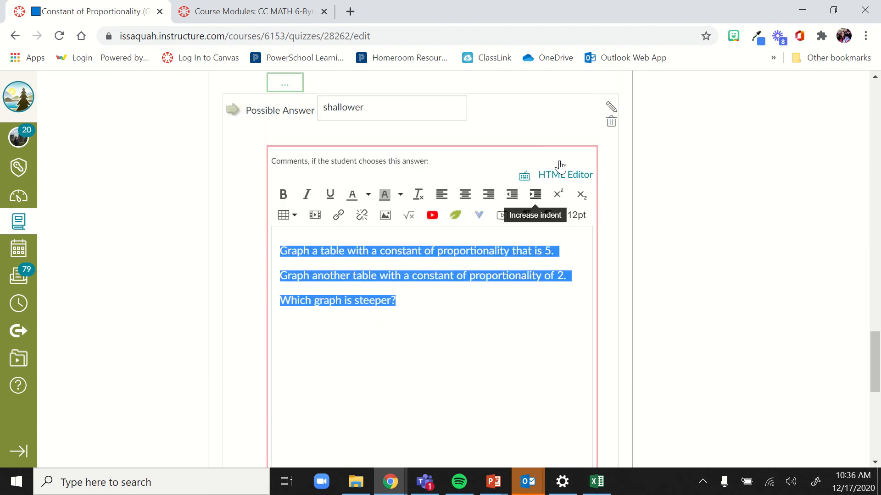
{"action": "scroll", "coordinate": [552, 161], "scroll_direction": "down", "scroll_amount": 7}
{"action": "left_click", "coordinate": [568, 265]}
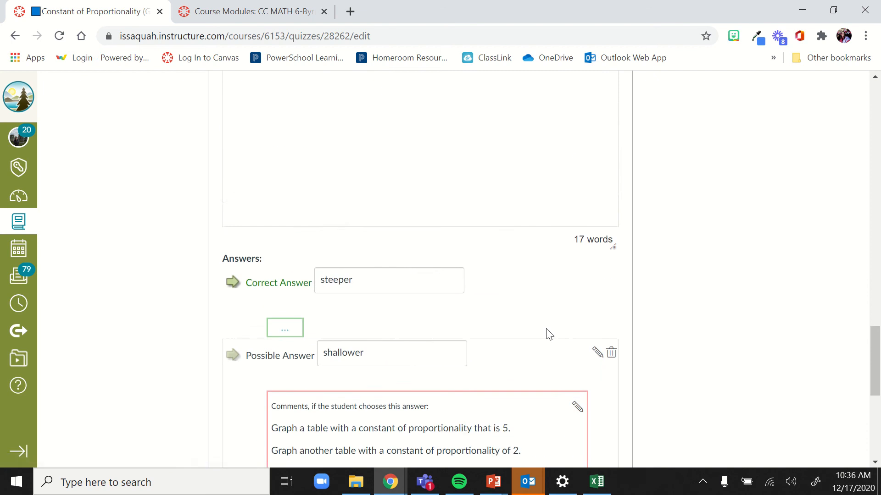
{"action": "left_click", "coordinate": [576, 271]}
{"action": "scroll", "coordinate": [366, 285], "scroll_direction": "down", "scroll_amount": 5}
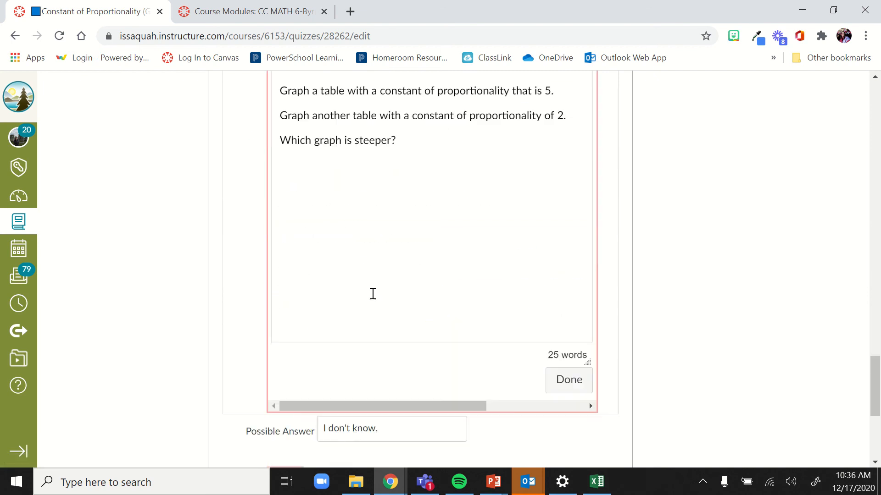
{"action": "scroll", "coordinate": [587, 348], "scroll_direction": "up", "scroll_amount": 2}
{"action": "scroll", "coordinate": [587, 342], "scroll_direction": "down", "scroll_amount": 2}
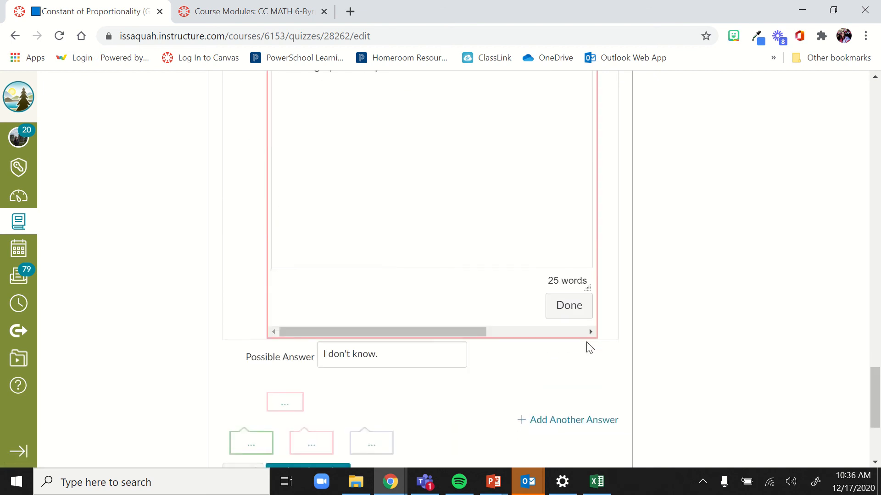
Copy the three comment lines, remove them from the "shallower" answer's comment and close that comment
{"action": "scroll", "coordinate": [504, 275], "scroll_direction": "up", "scroll_amount": 3}
{"action": "left_click_drag", "start_coordinate": [404, 203], "coordinate": [215, 146]}
{"action": "key", "text": "ctrl+c"}
{"action": "key", "text": "Delete"}
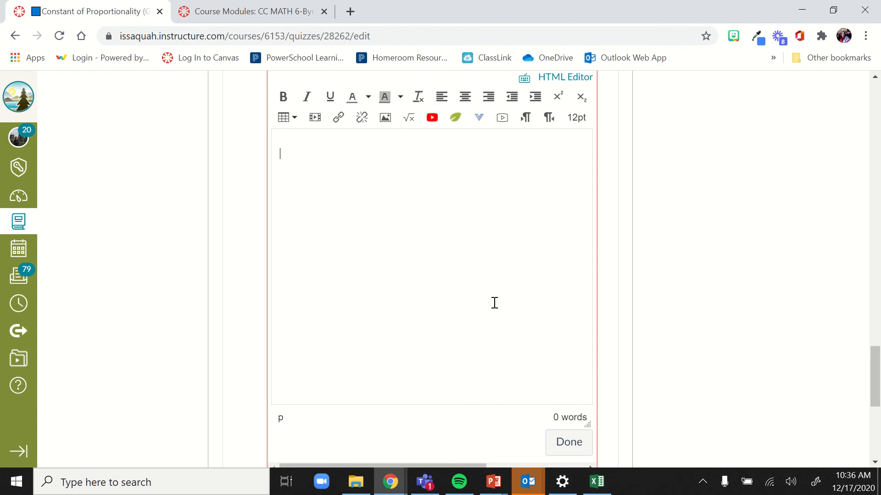
{"action": "scroll", "coordinate": [493, 303], "scroll_direction": "down", "scroll_amount": 3}
{"action": "left_click", "coordinate": [566, 306]}
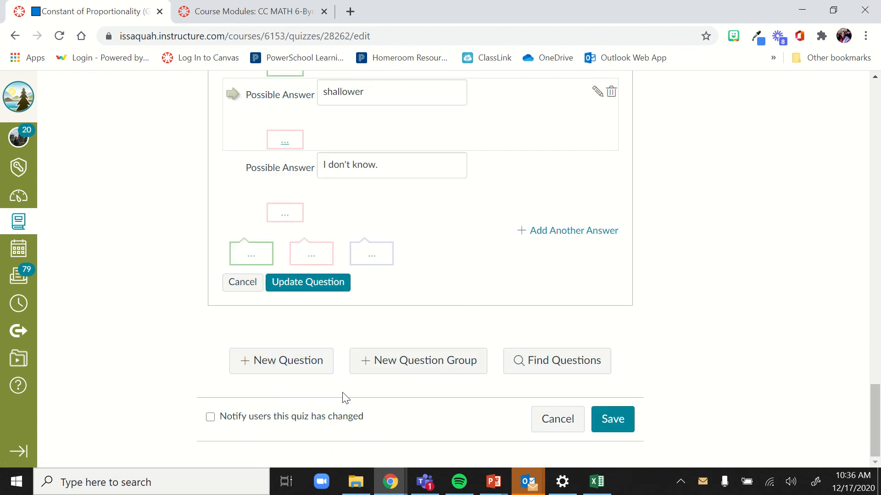
Paste the three graphing lines into the fill-in-the-blank question's general wrong answer comments and save the question and the quiz
{"action": "left_click", "coordinate": [309, 257]}
{"action": "scroll", "coordinate": [440, 371], "scroll_direction": "down", "scroll_amount": 3}
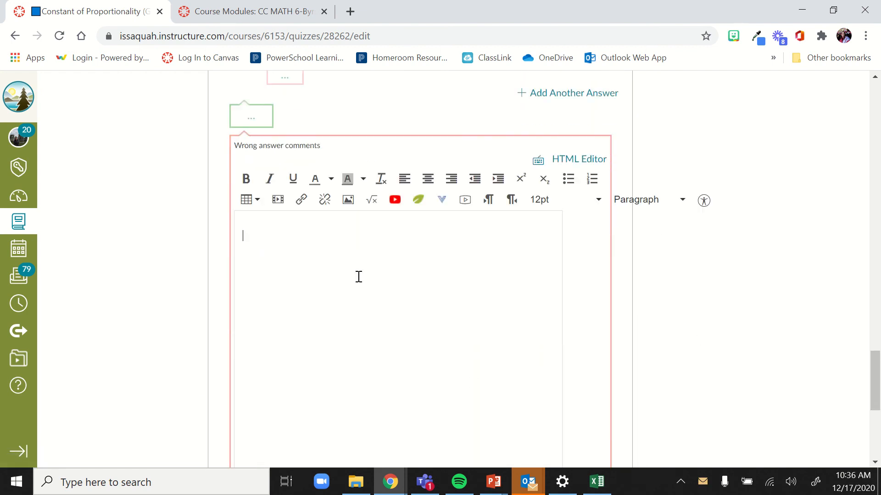
{"action": "key", "text": "ctrl+v"}
{"action": "scroll", "coordinate": [658, 350], "scroll_direction": "down", "scroll_amount": 7}
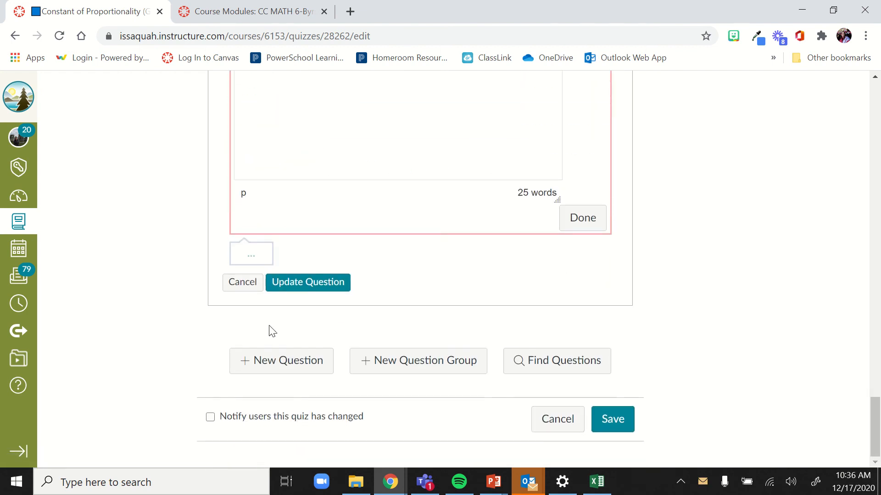
{"action": "left_click", "coordinate": [336, 294]}
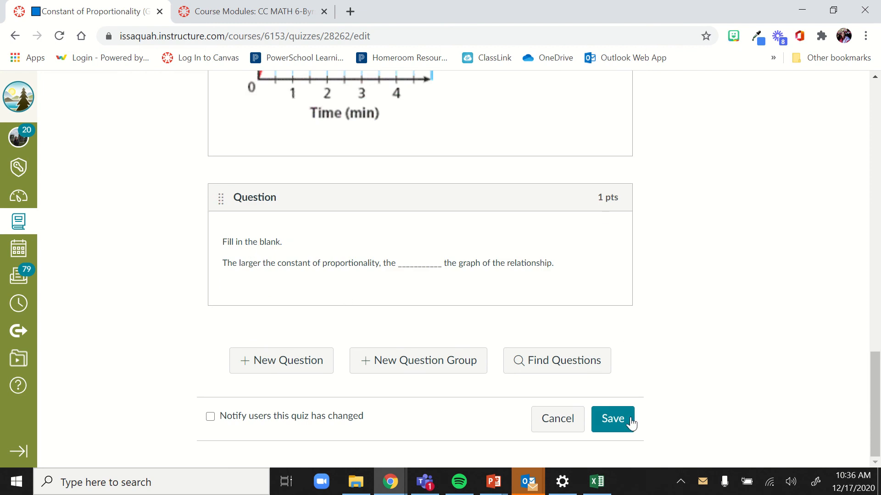
{"action": "left_click", "coordinate": [620, 428]}
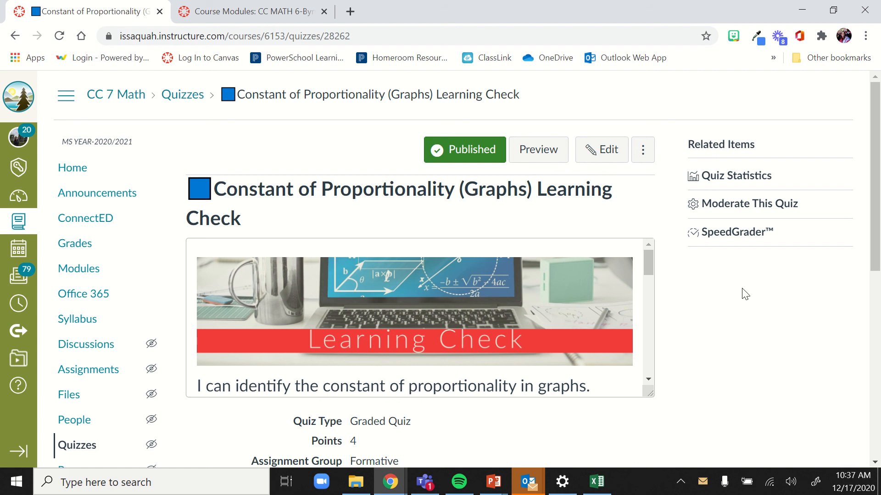
{"action": "scroll", "coordinate": [431, 333], "scroll_direction": "down", "scroll_amount": 2}
{"action": "scroll", "coordinate": [678, 392], "scroll_direction": "down", "scroll_amount": 7}
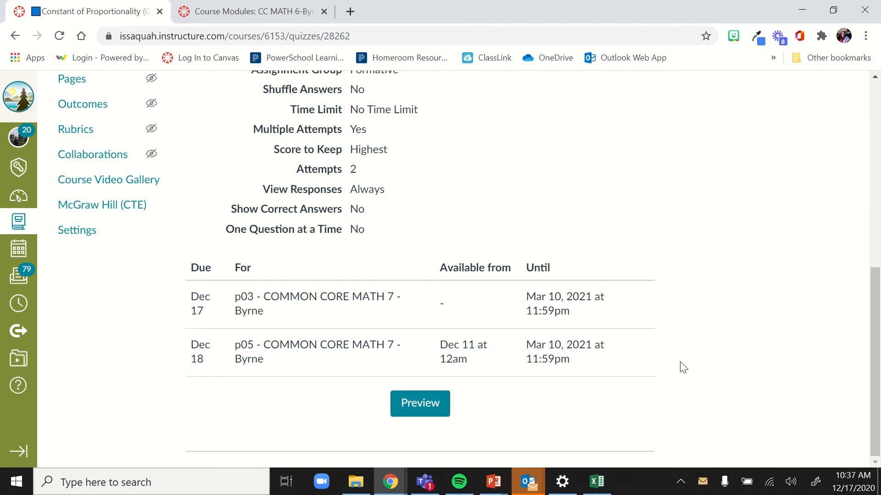
{"action": "mouse_move", "coordinate": [354, 7]}
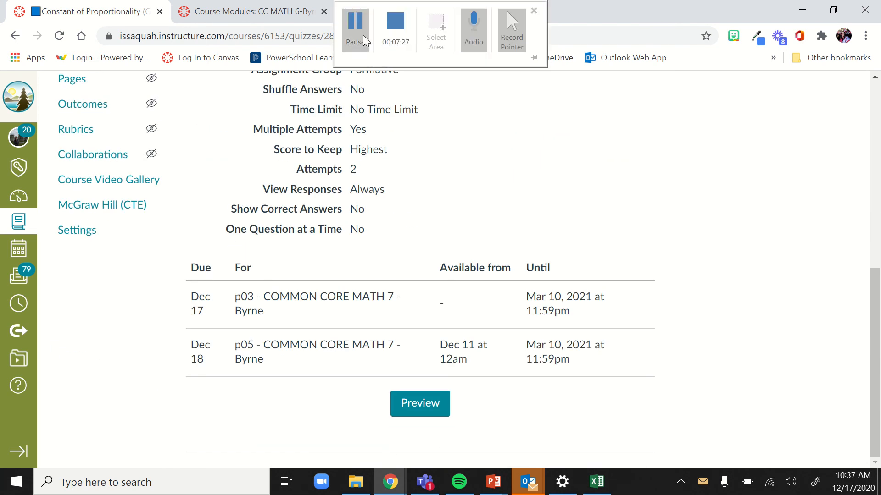